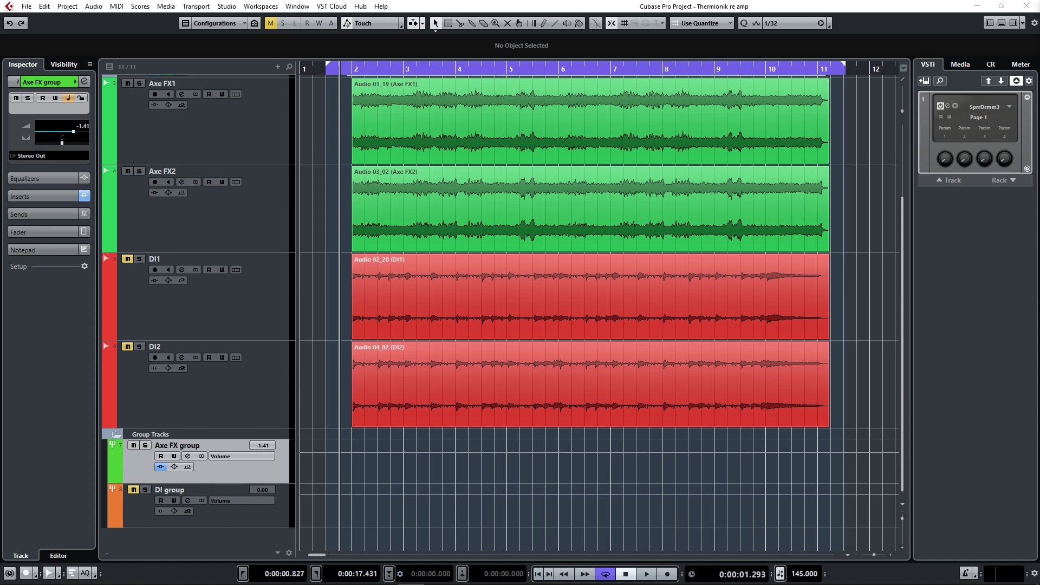
Play the project, solo the Axe FX group and audition it, then stop at the loop start.
click(733, 8)
key(space)
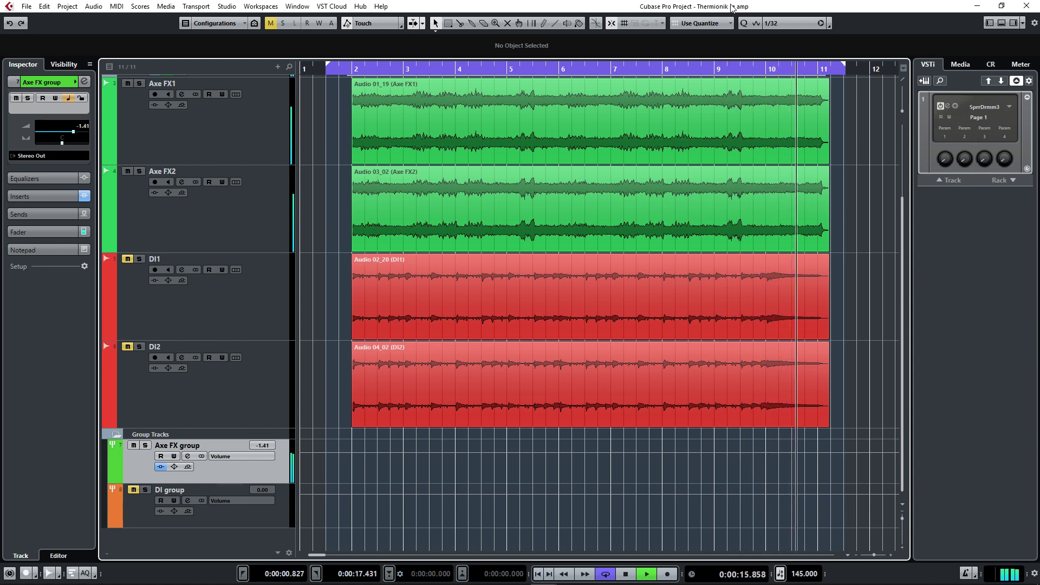
click(145, 445)
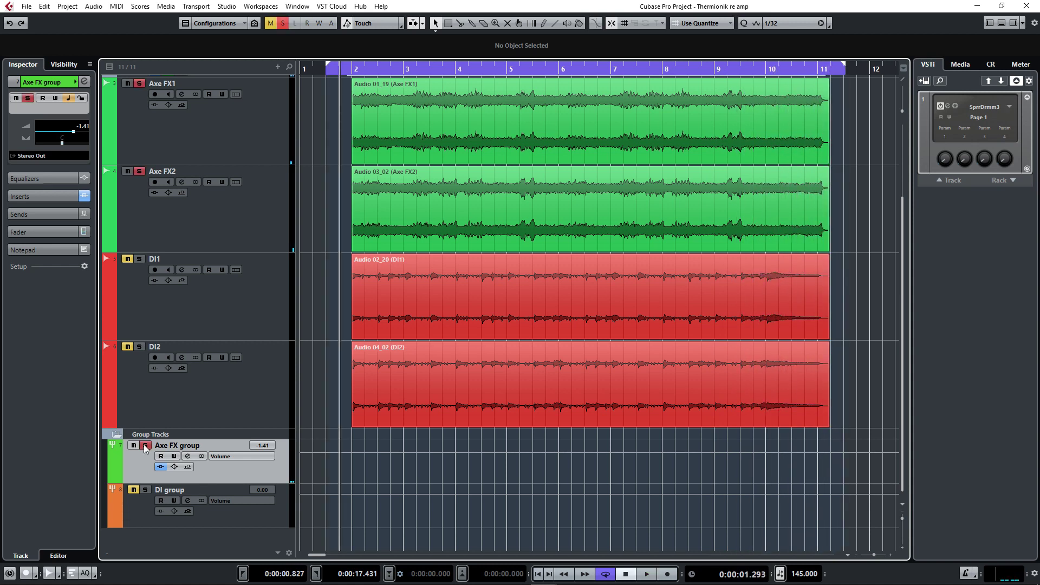
key(space)
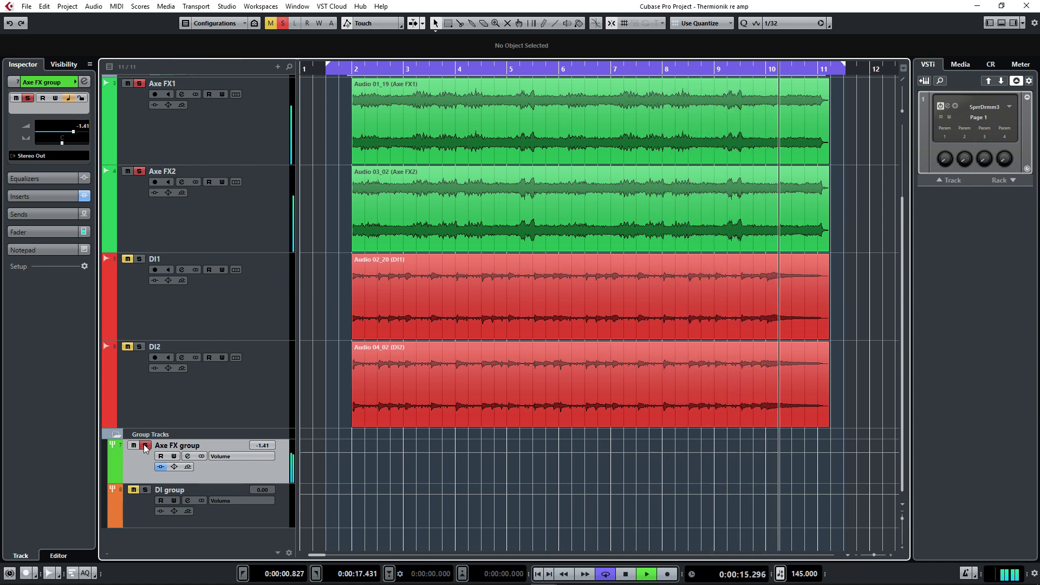
key(space)
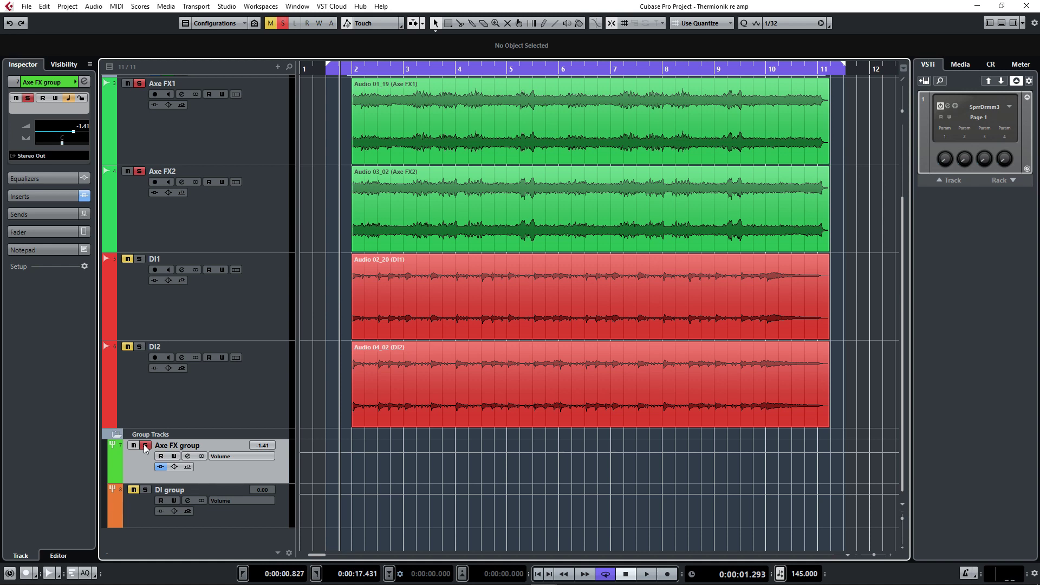
Unsolo the Axe FX group, check its Virtual Tape Machines, and nudge the Virtual Mix Rack drive up.
click(145, 445)
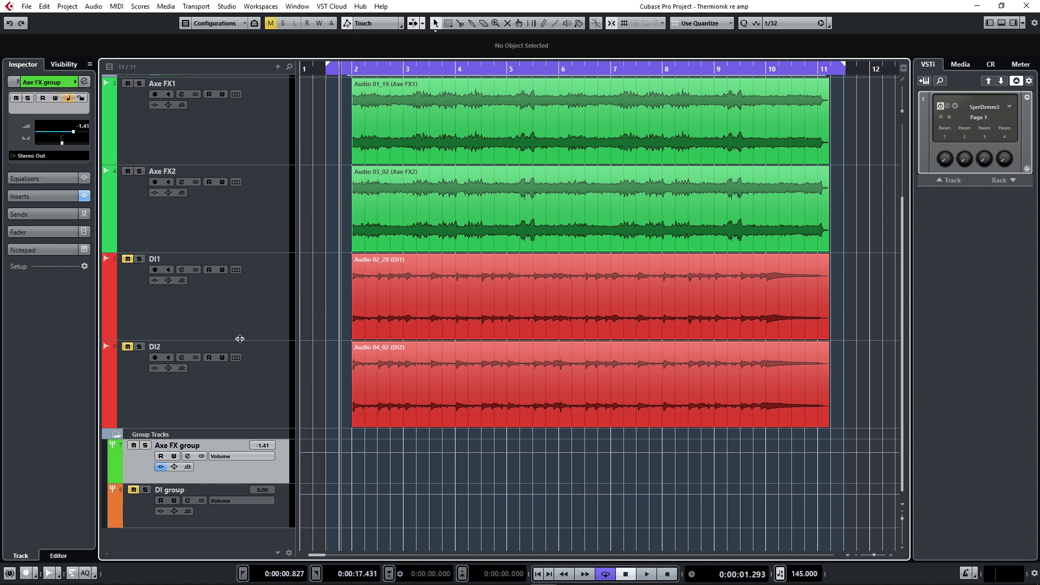
click(189, 457)
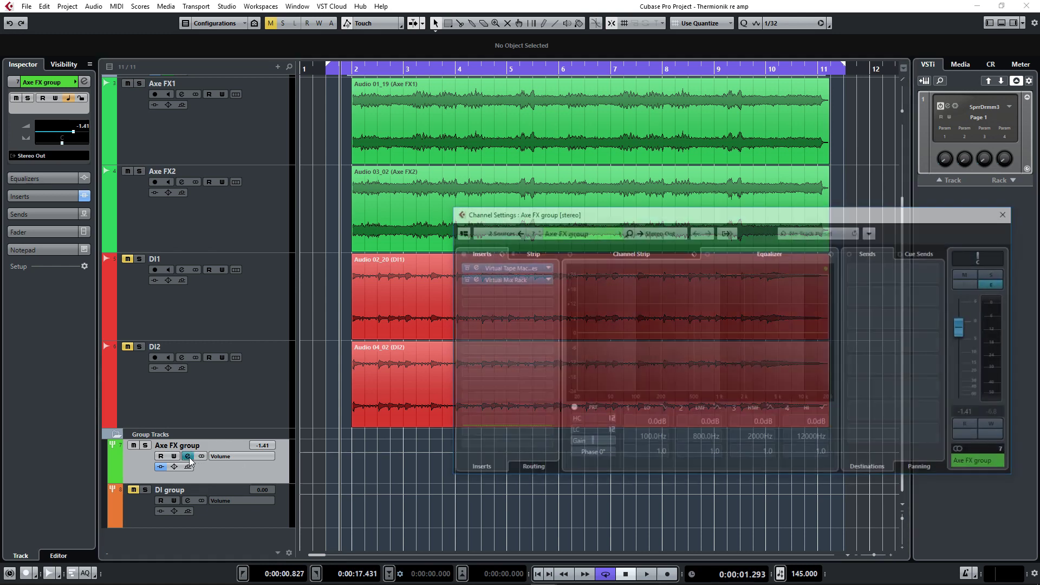
click(533, 268)
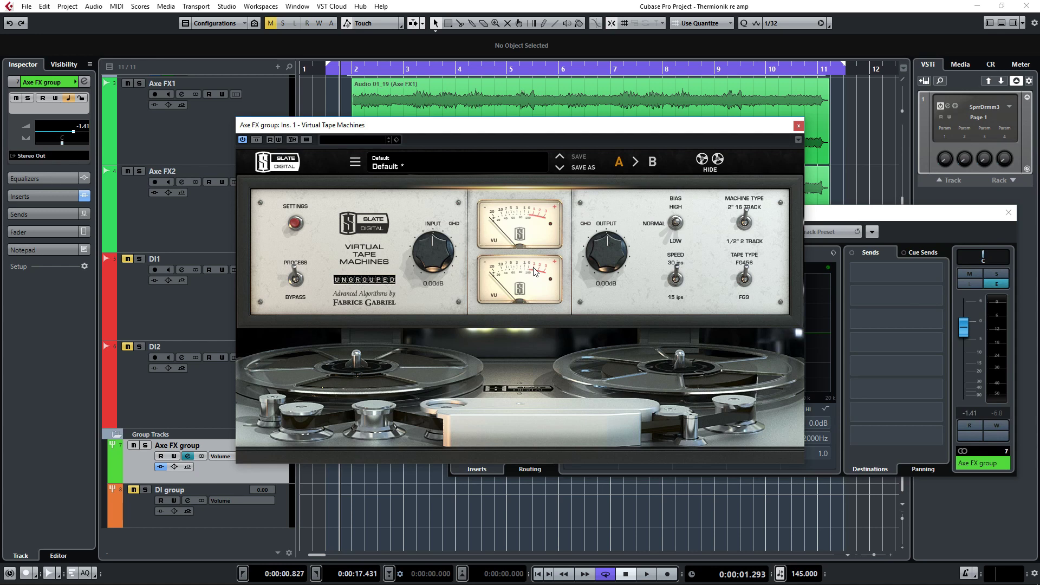
click(799, 126)
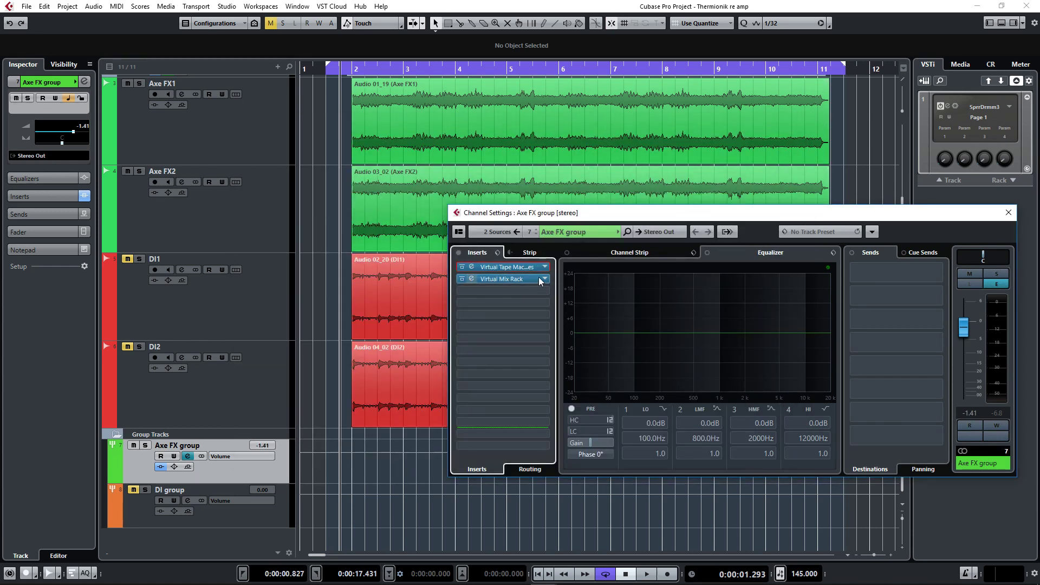
double_click(522, 277)
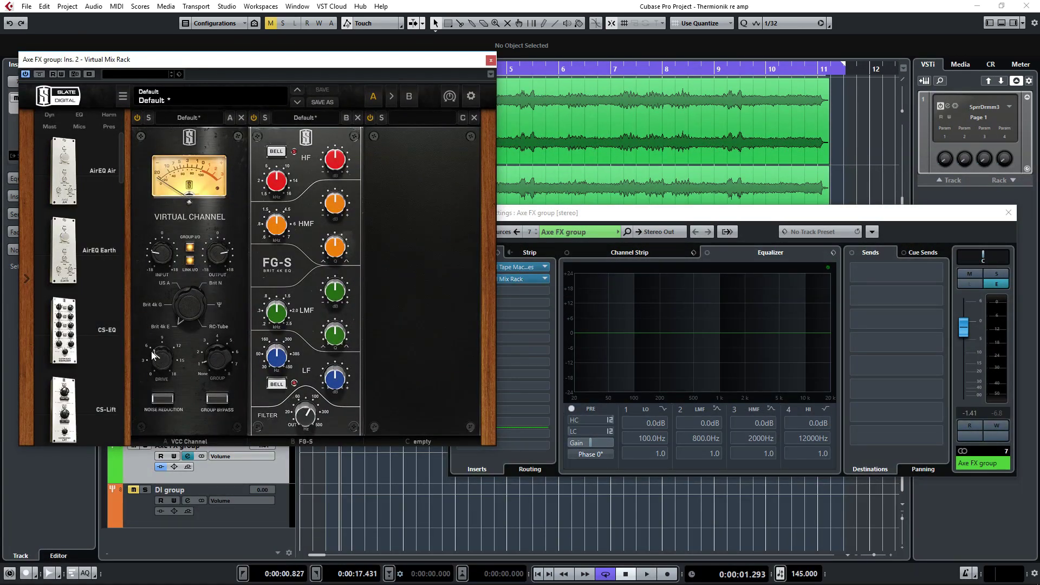
drag(151, 351, 152, 301)
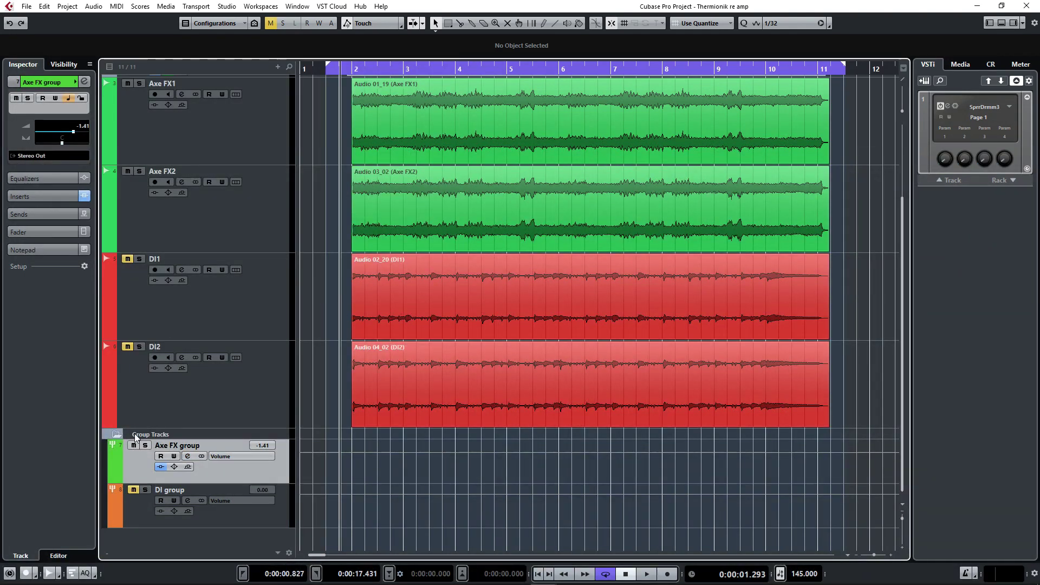
Mute the Axe FX group, solo the DI tracks and DI group, and select DI1.
click(135, 446)
click(139, 259)
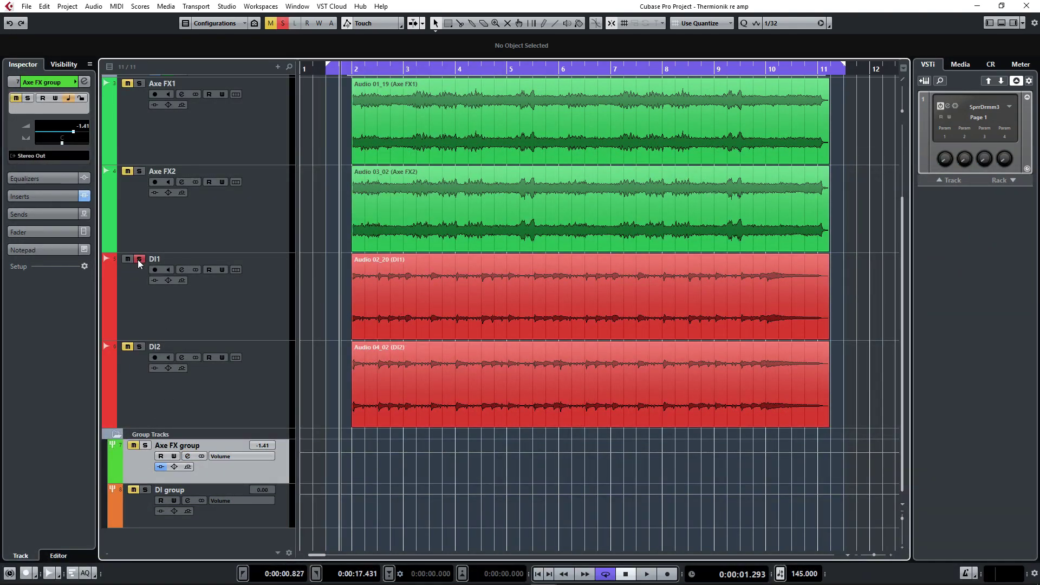
click(145, 490)
click(208, 287)
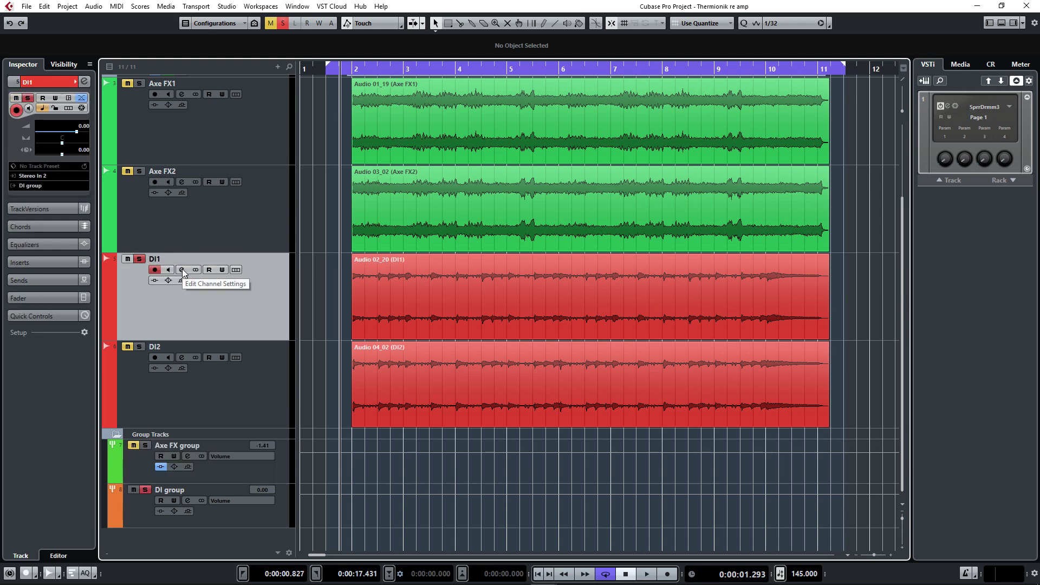
Load Kazrog Thermionik Psycho C into DI1's first insert slot.
click(182, 270)
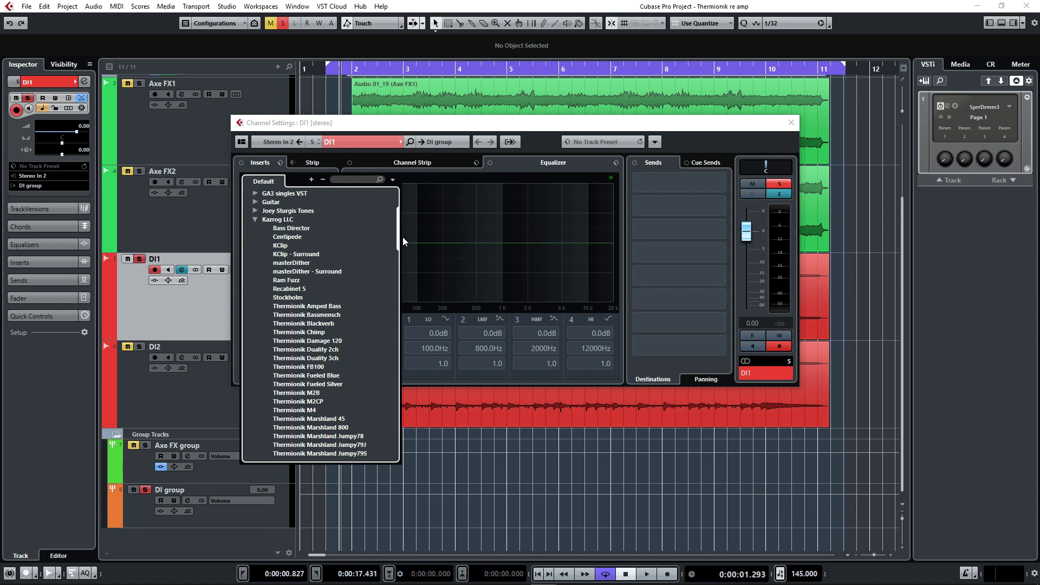
mouse_move(399, 236)
mouse_down()
mouse_move(398, 259)
mouse_move(399, 248)
mouse_up()
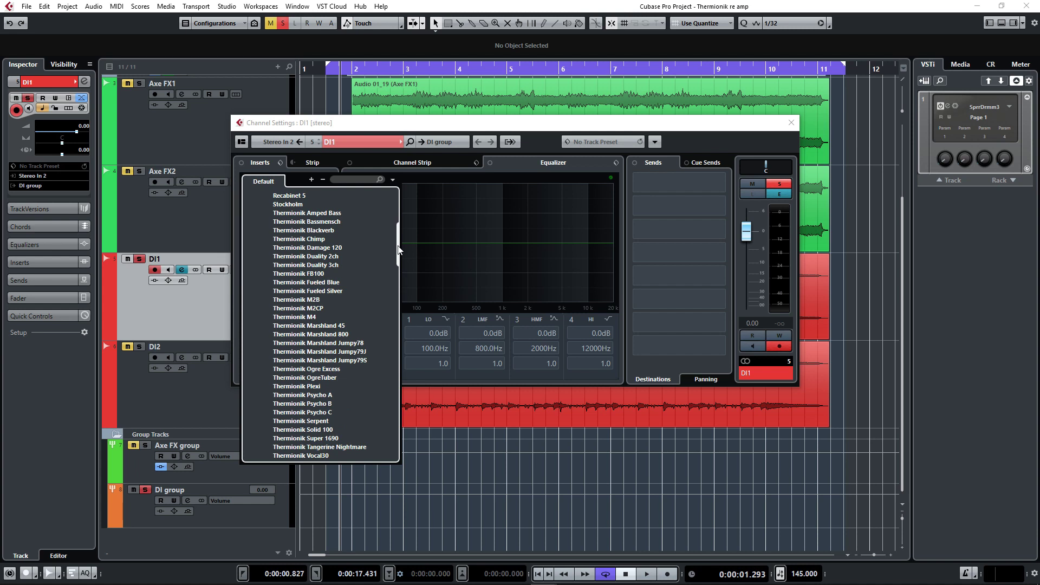
drag(399, 248, 399, 269)
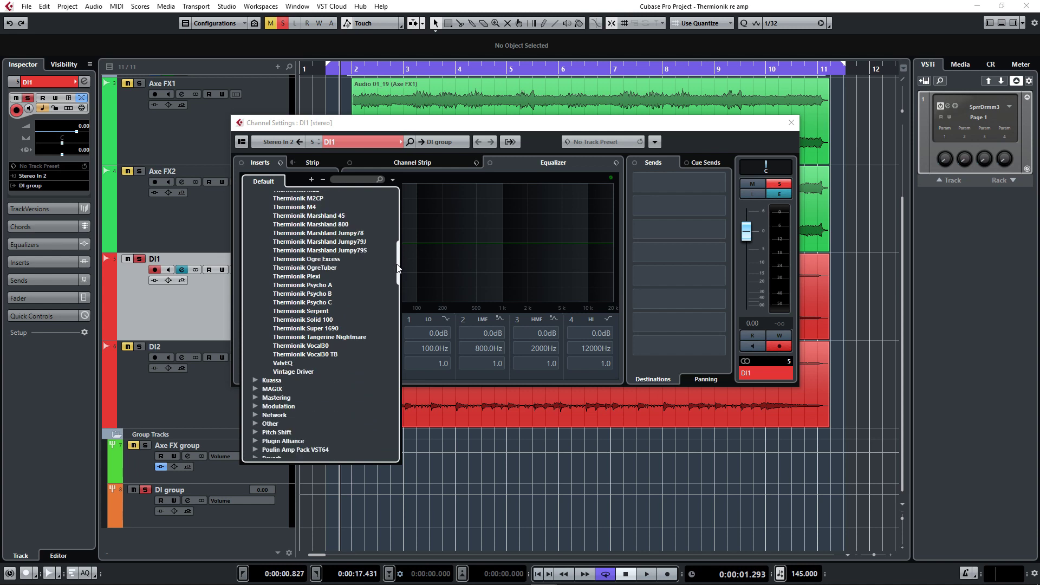
click(341, 299)
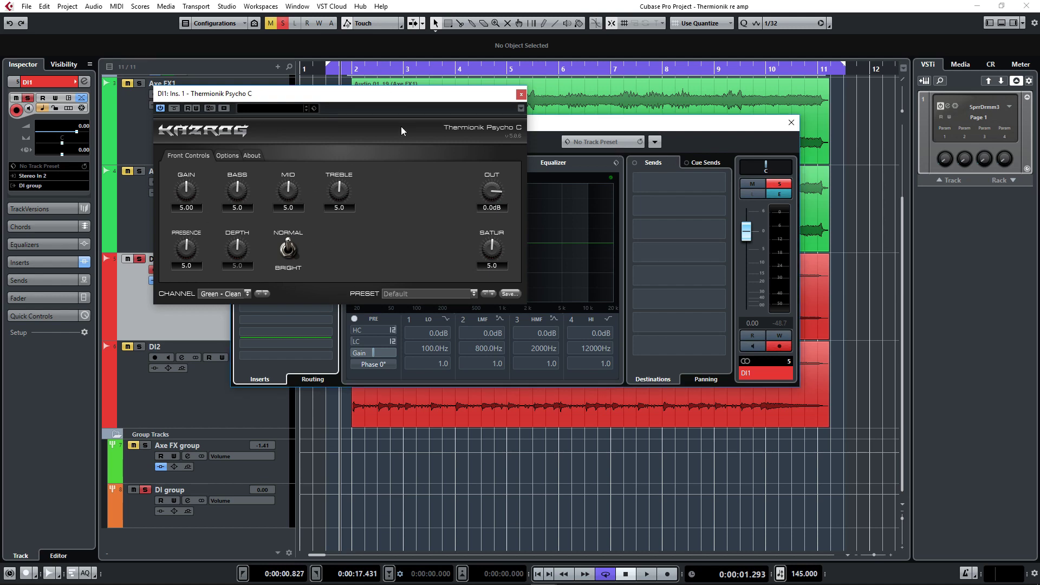
Load Kazrog Recabinet 5 on DI1's second insert and switch off Cabinet 2.
drag(613, 124, 739, 273)
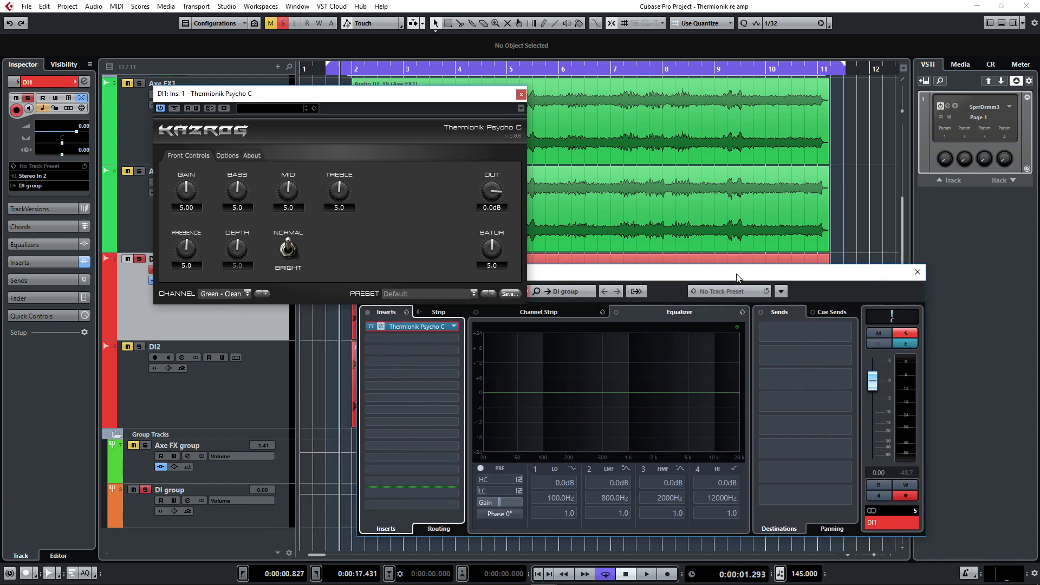
click(453, 340)
click(383, 461)
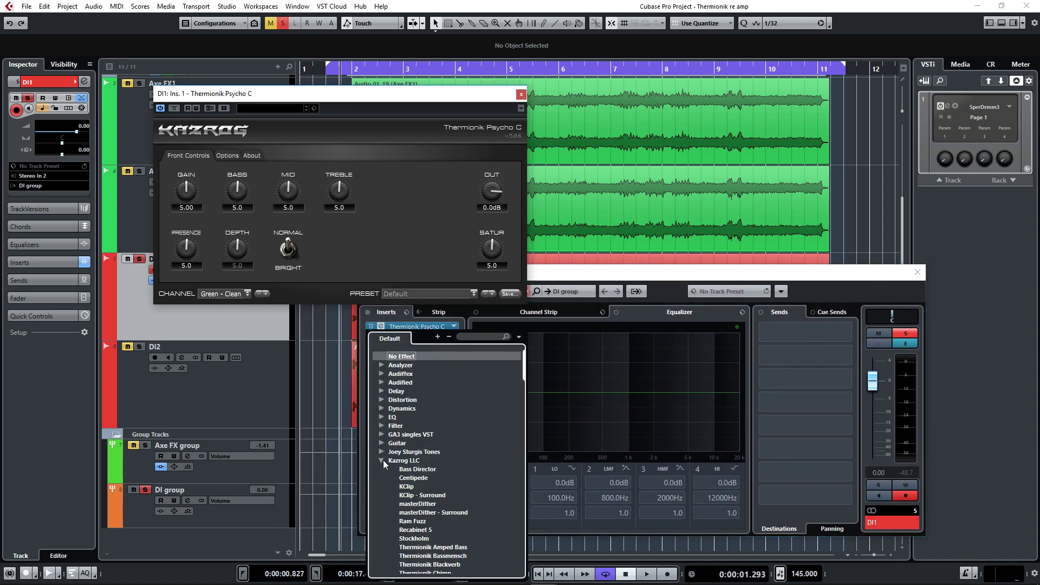
scroll(455, 492, down, 2)
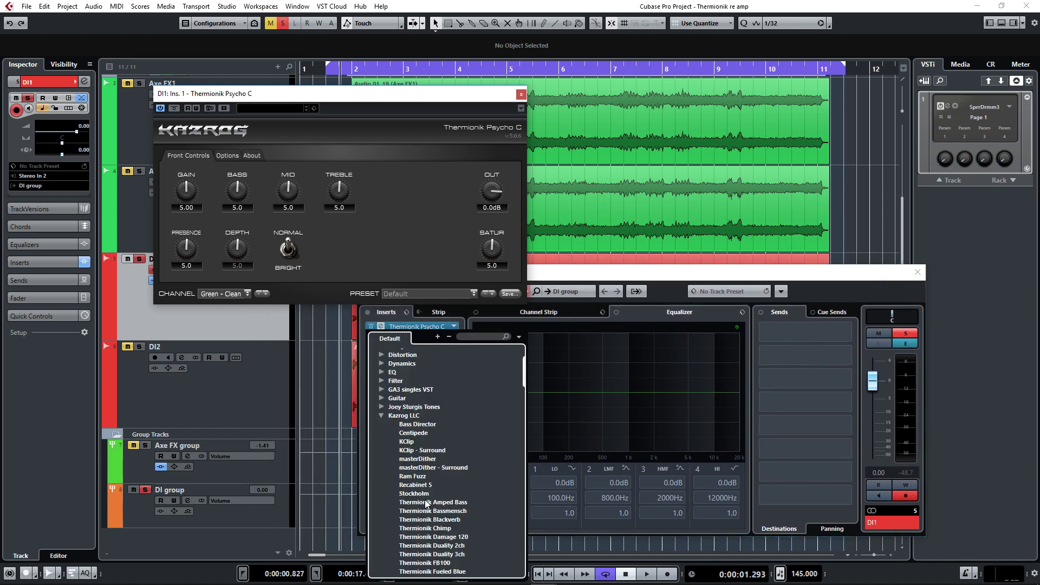
click(425, 485)
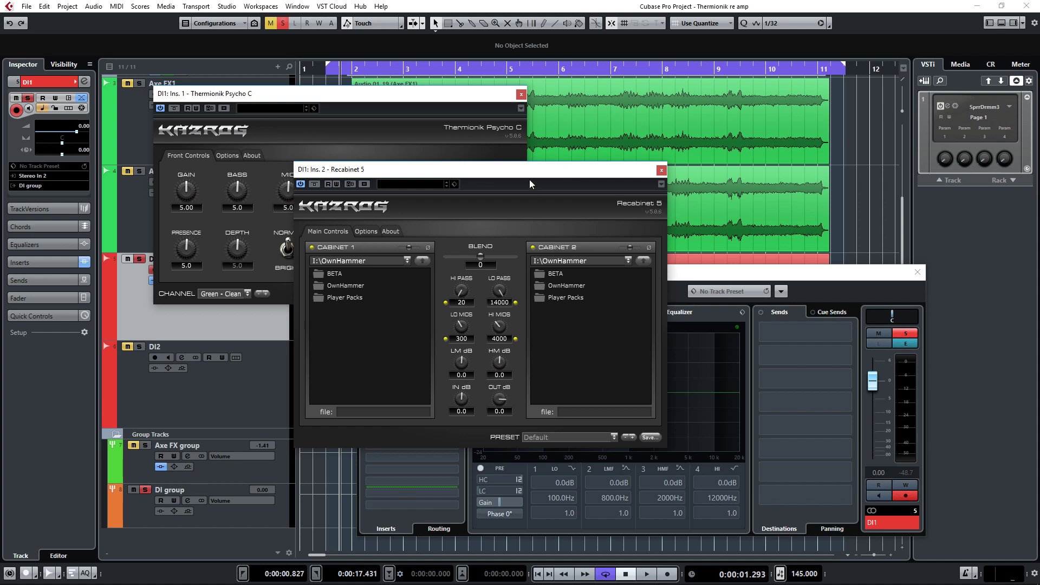
click(533, 247)
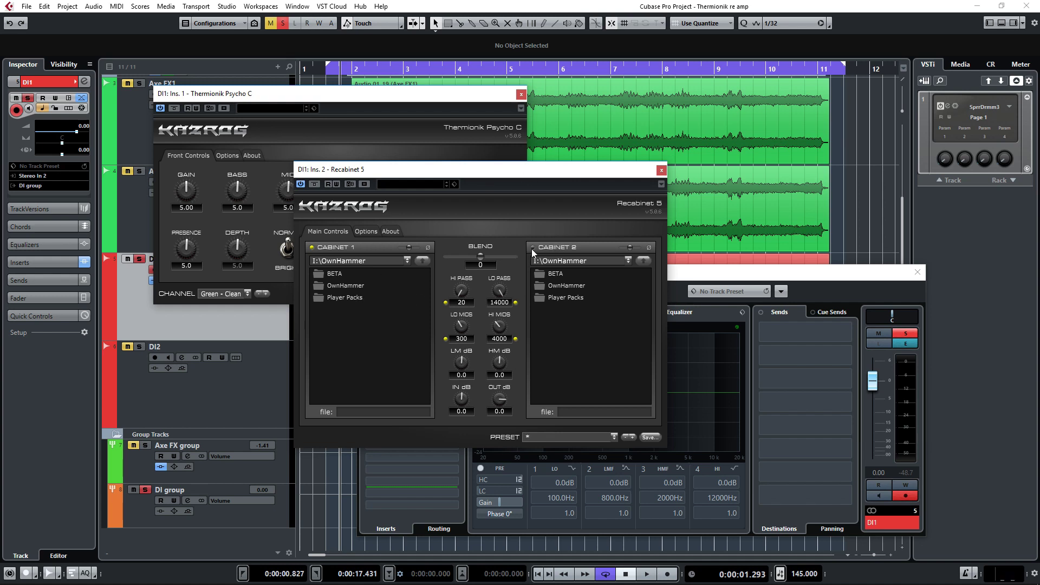
Load the OwnHammer 412 EDVH Quick-Start OH1-06.wav impulse into Cabinet 1.
double_click(330, 285)
double_click(352, 345)
double_click(350, 308)
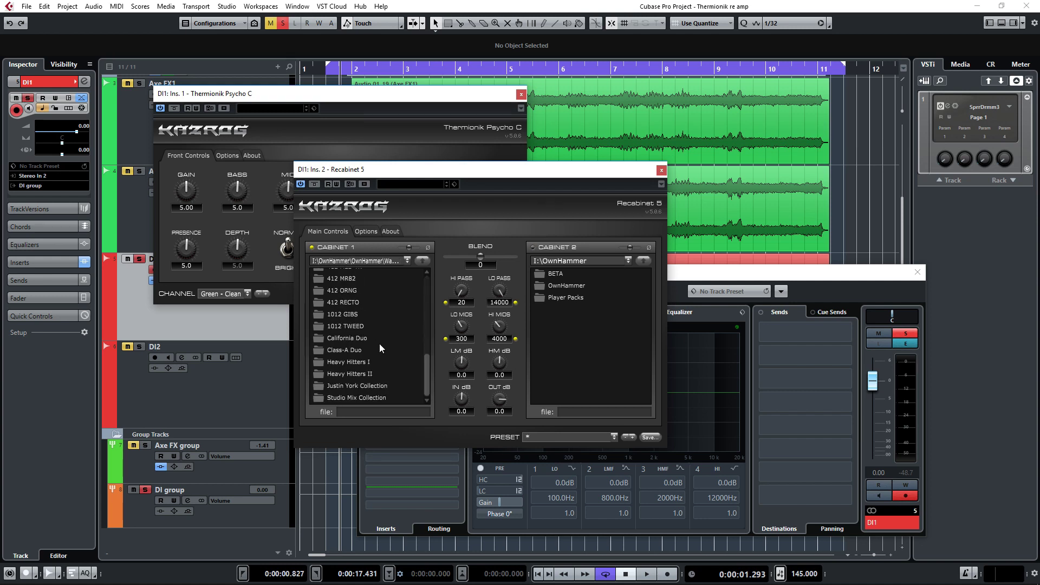
double_click(379, 343)
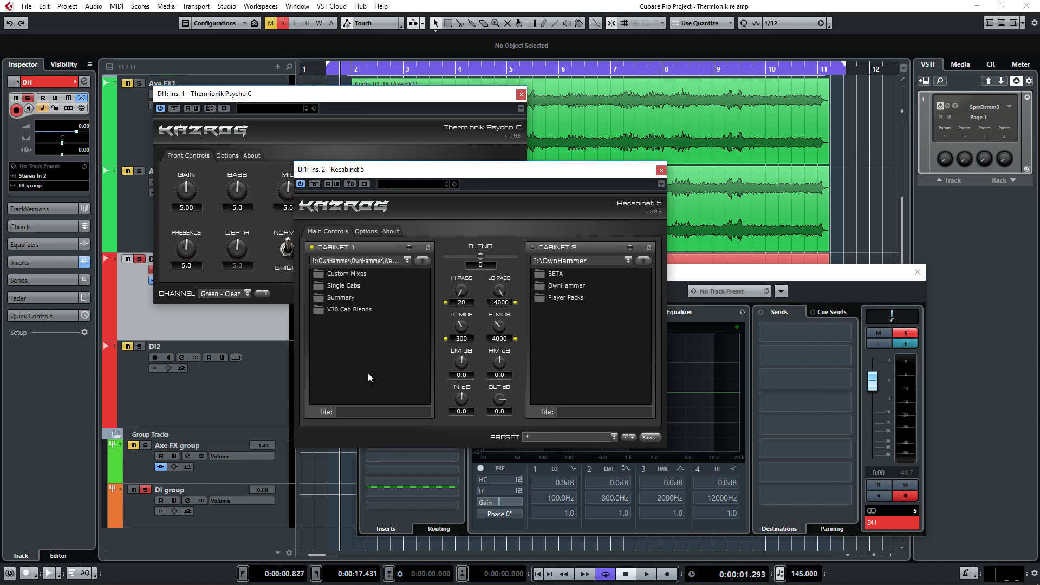
double_click(345, 285)
click(356, 298)
double_click(356, 298)
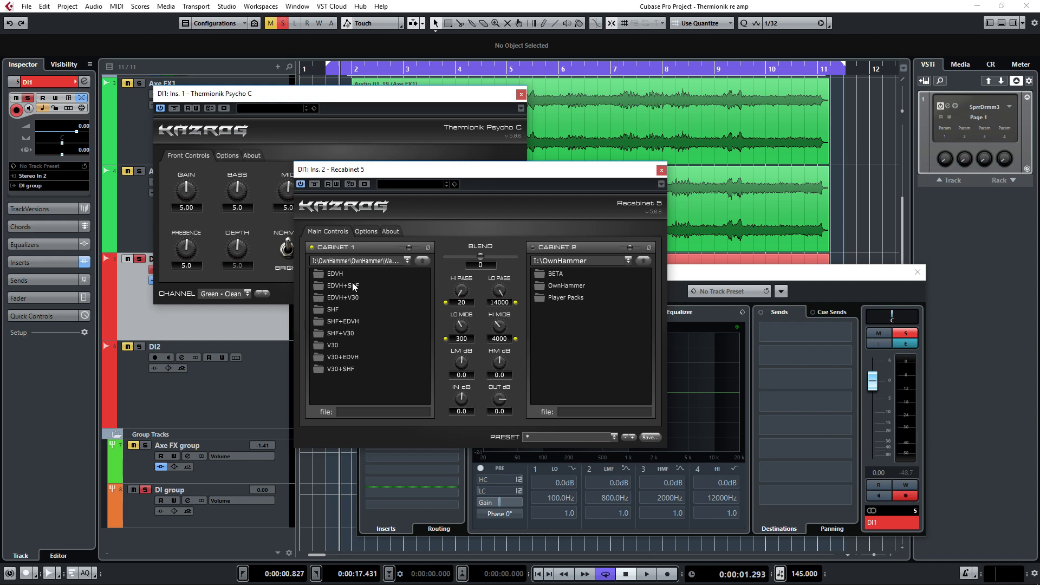
double_click(344, 275)
double_click(342, 296)
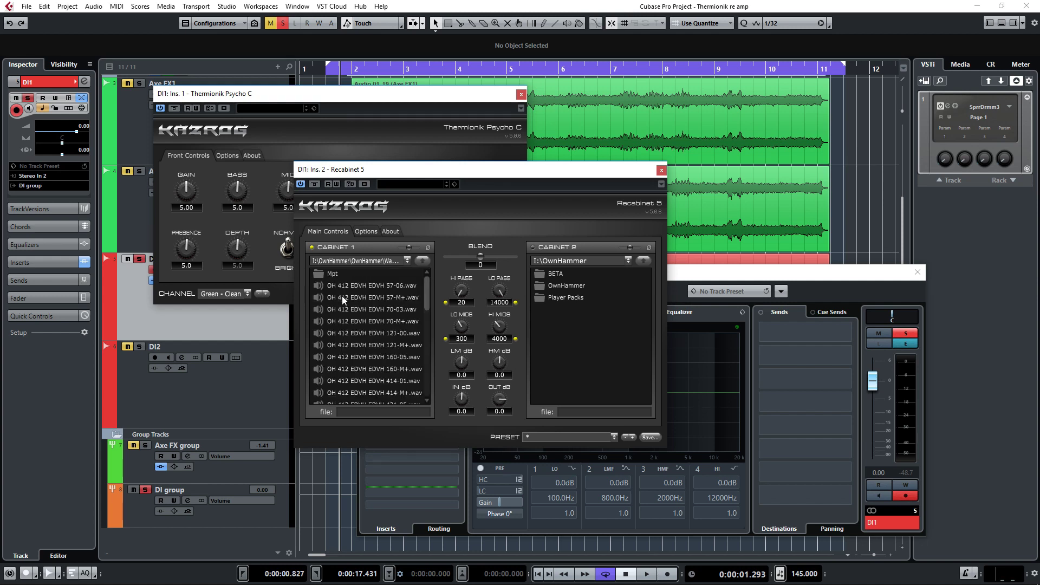
drag(428, 284, 429, 343)
click(409, 355)
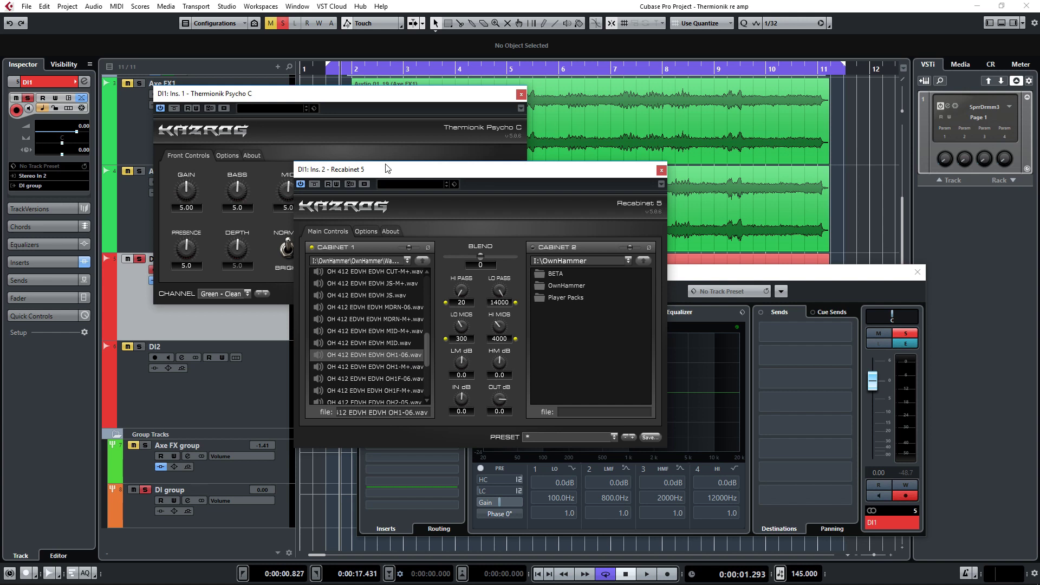
drag(432, 93, 546, 148)
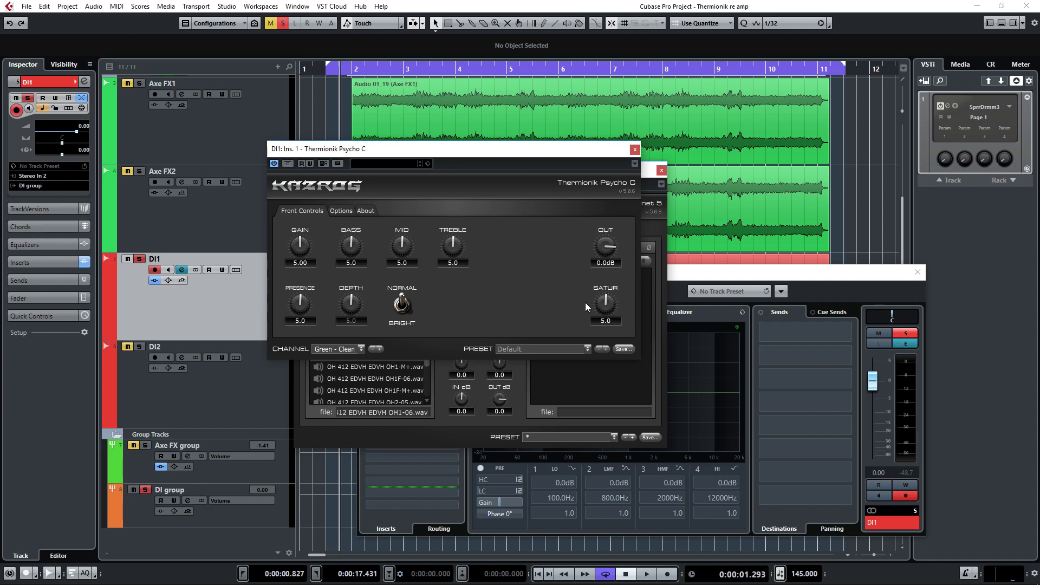
Toggle the Depth switch on Psycho C's Options page.
click(341, 211)
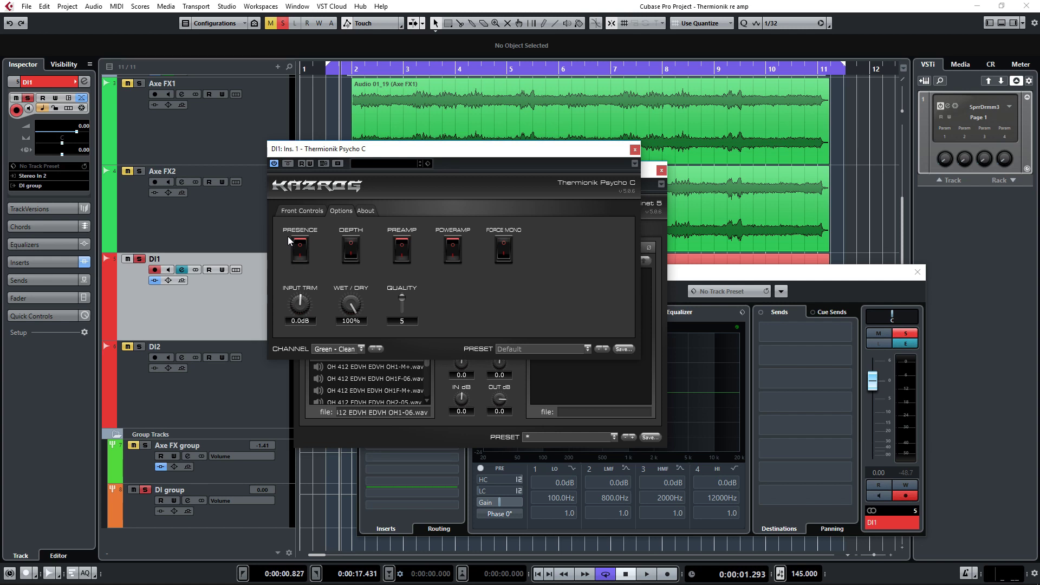
click(349, 259)
click(303, 213)
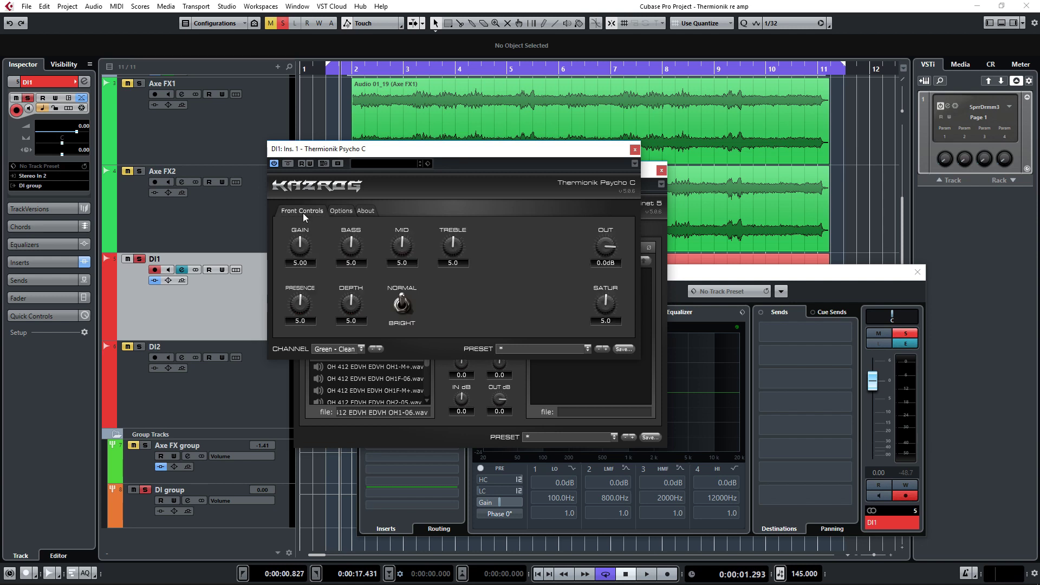
click(333, 349)
key(space)
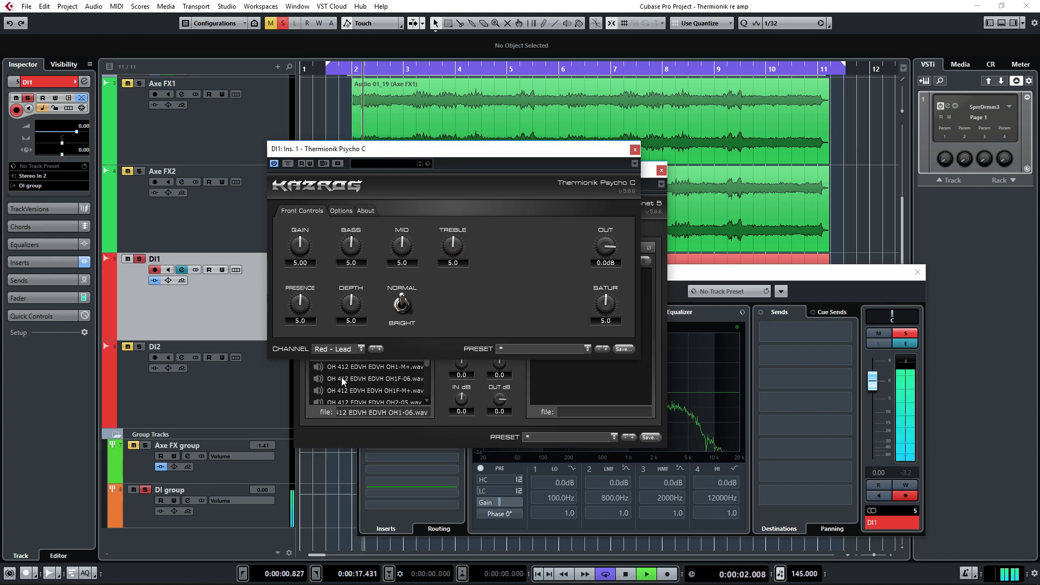
drag(613, 248, 614, 272)
scroll(609, 248, down, 1)
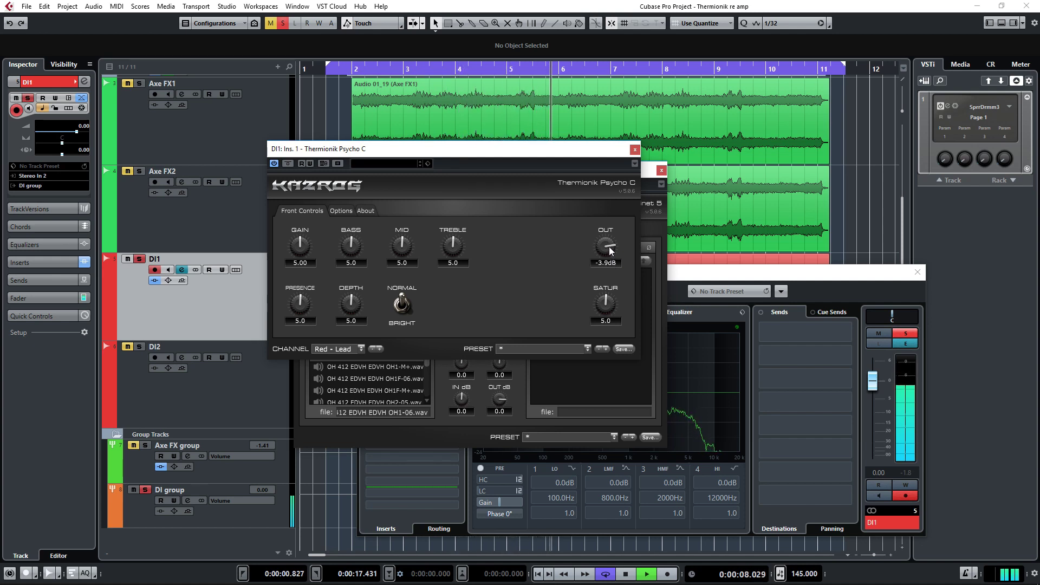
key(space)
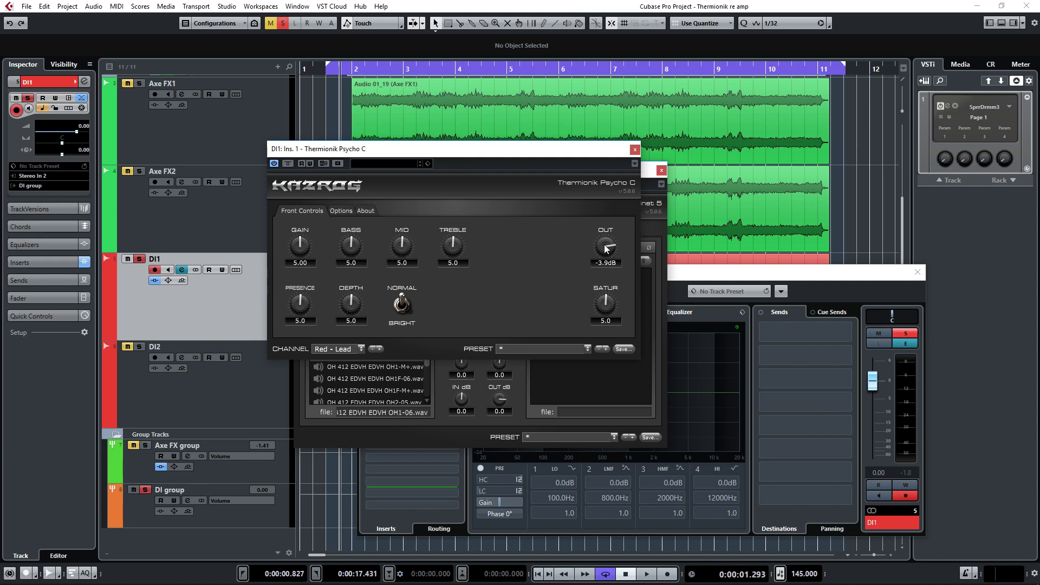
During playback, raise Psycho C's gain and presence to 6.4, lower depth to 4.1, and reset bass.
key(space)
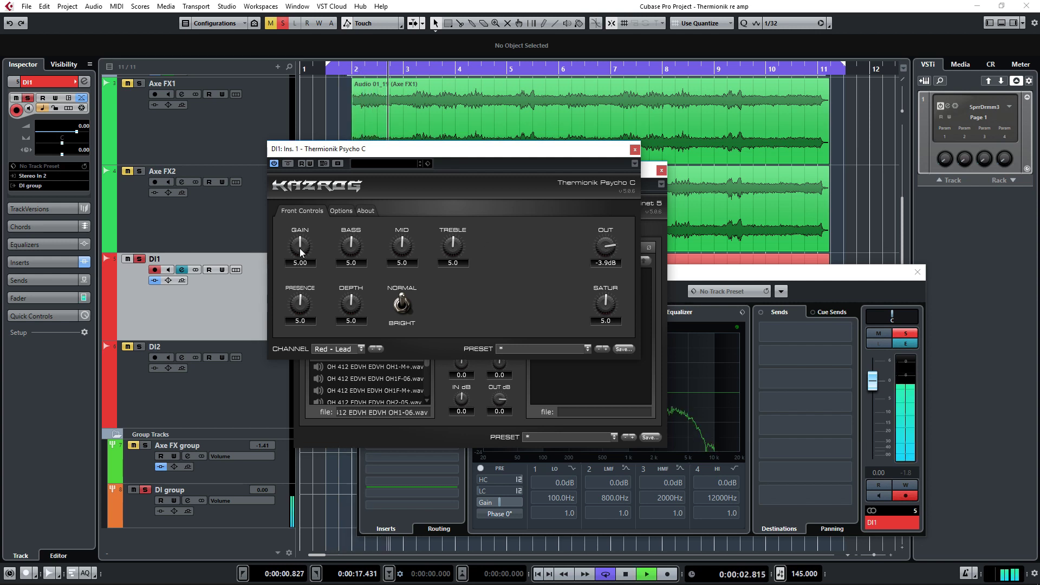
mouse_move(301, 248)
mouse_down()
mouse_move(324, 214)
mouse_move(305, 242)
mouse_up()
drag(305, 302, 358, 313)
drag(359, 244, 353, 304)
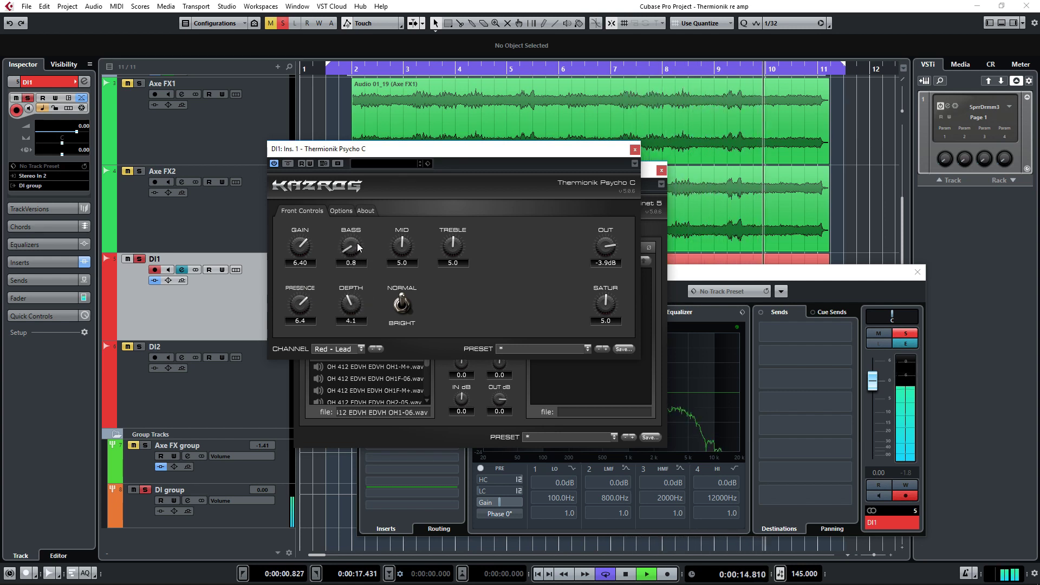
drag(356, 243, 407, 268)
key(space)
key(space)
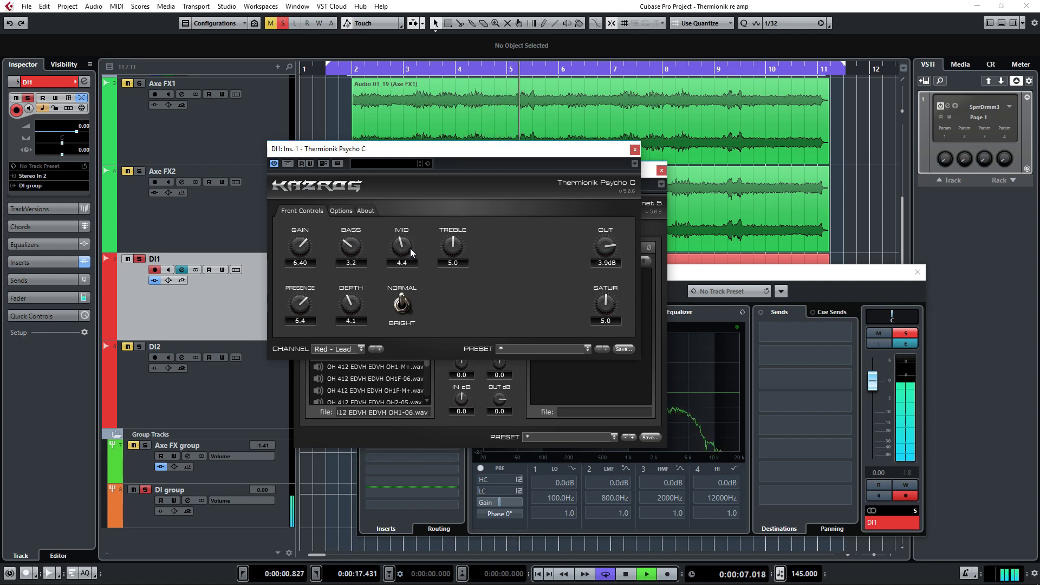
drag(356, 235, 306, 241)
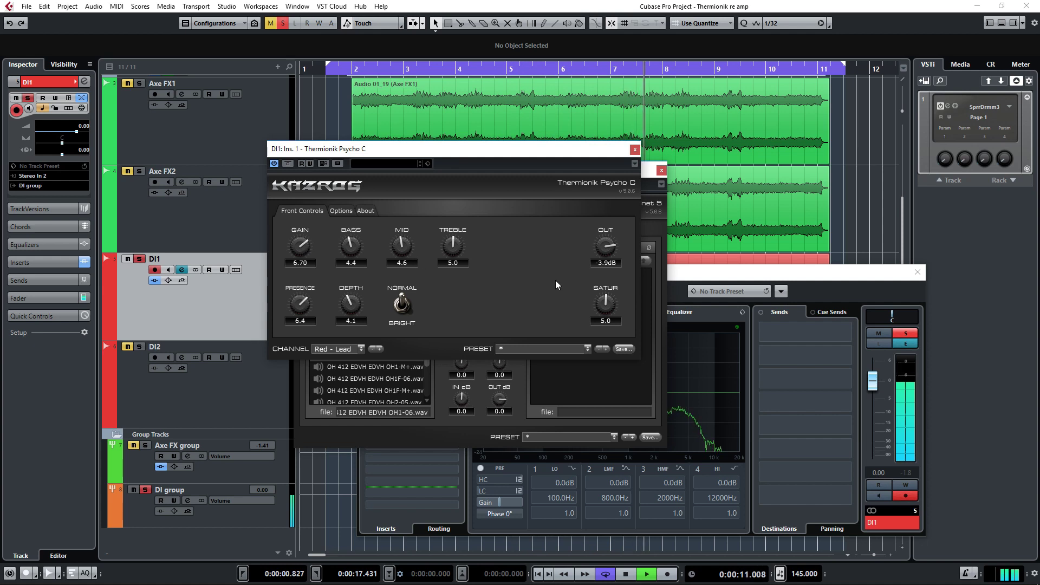
Dial saturation to 4.6, output to -3.3dB, treble to 5.7 and gain to 7.00 while playing.
mouse_move(612, 292)
mouse_down()
mouse_move(613, 279)
mouse_move(612, 298)
mouse_up()
drag(607, 246, 616, 266)
key(space)
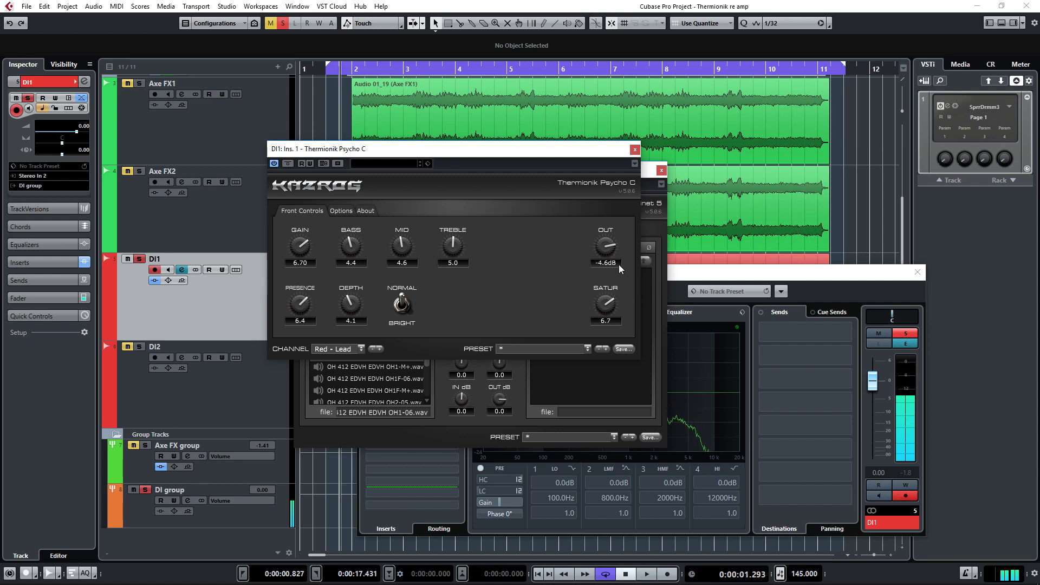
key(space)
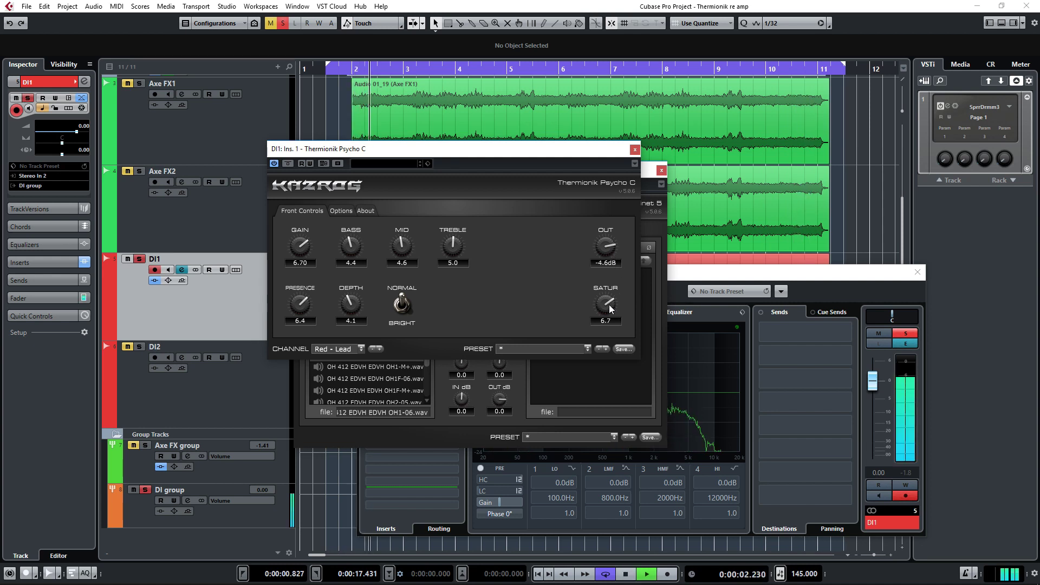
drag(609, 304, 612, 353)
mouse_move(606, 247)
mouse_down()
mouse_move(618, 214)
mouse_move(610, 240)
mouse_up()
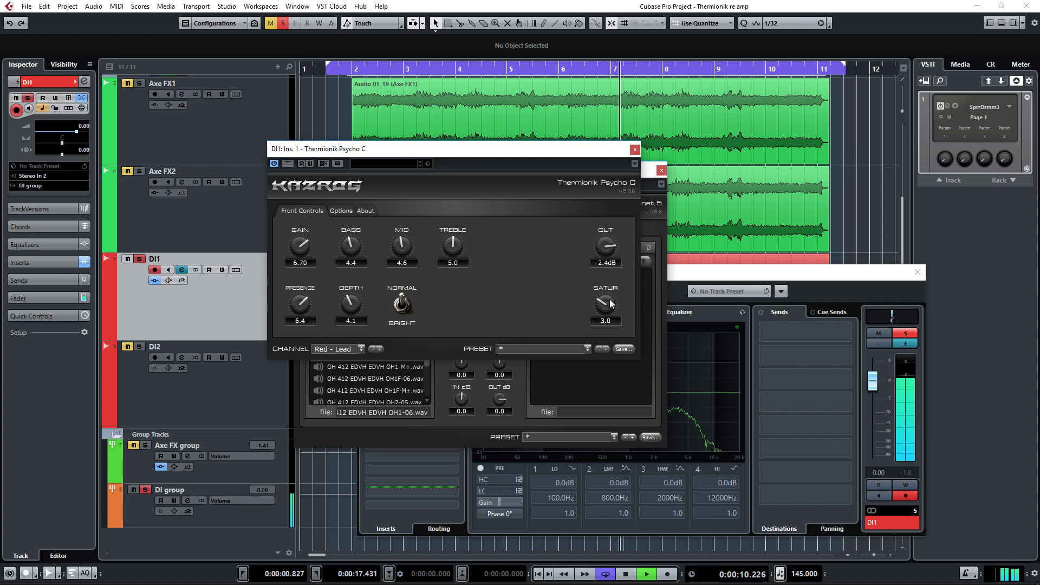
drag(610, 299, 616, 278)
drag(608, 242, 607, 246)
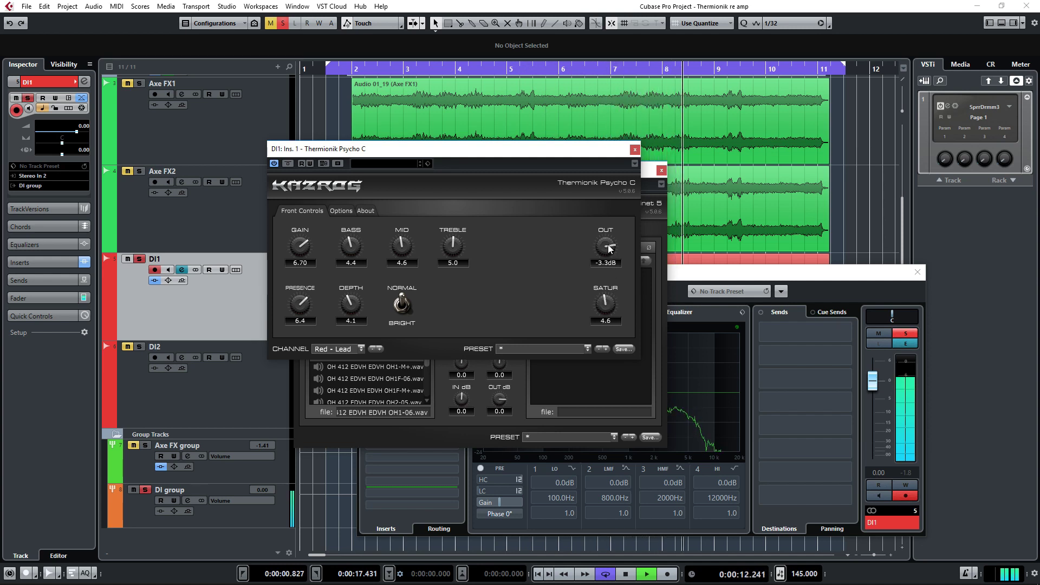
drag(460, 248, 461, 237)
key(KP_1)
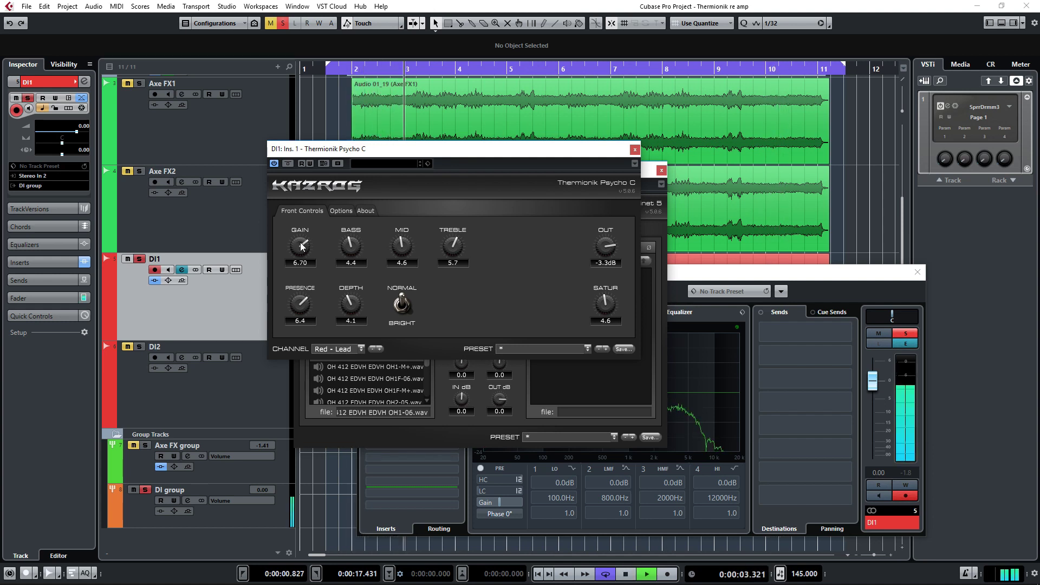
drag(302, 246, 303, 242)
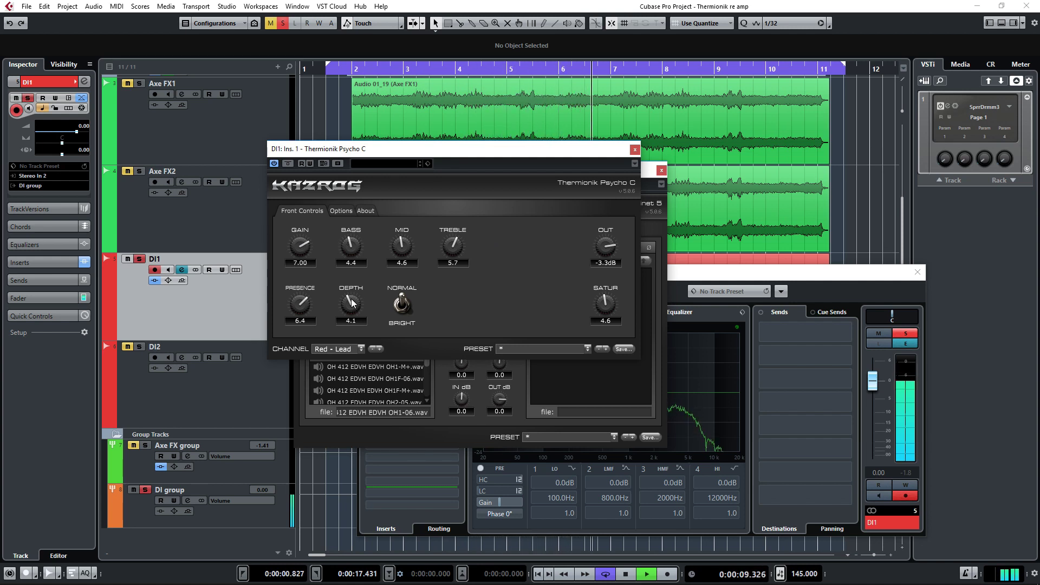
key(space)
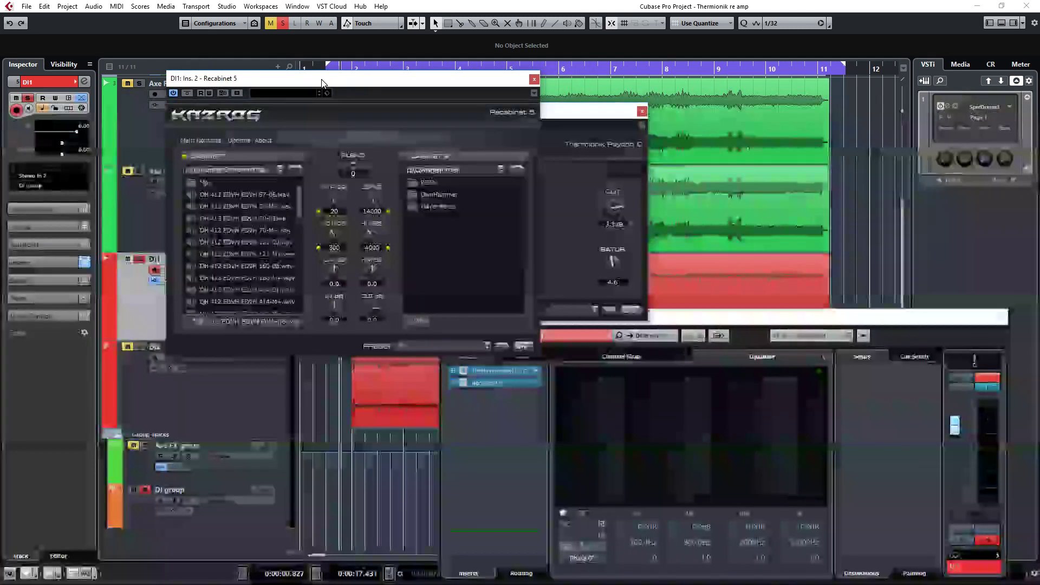
Insert FAS-FX Reverb on DI1 with the Rec Studio C preset at 11% mix and play.
click(537, 396)
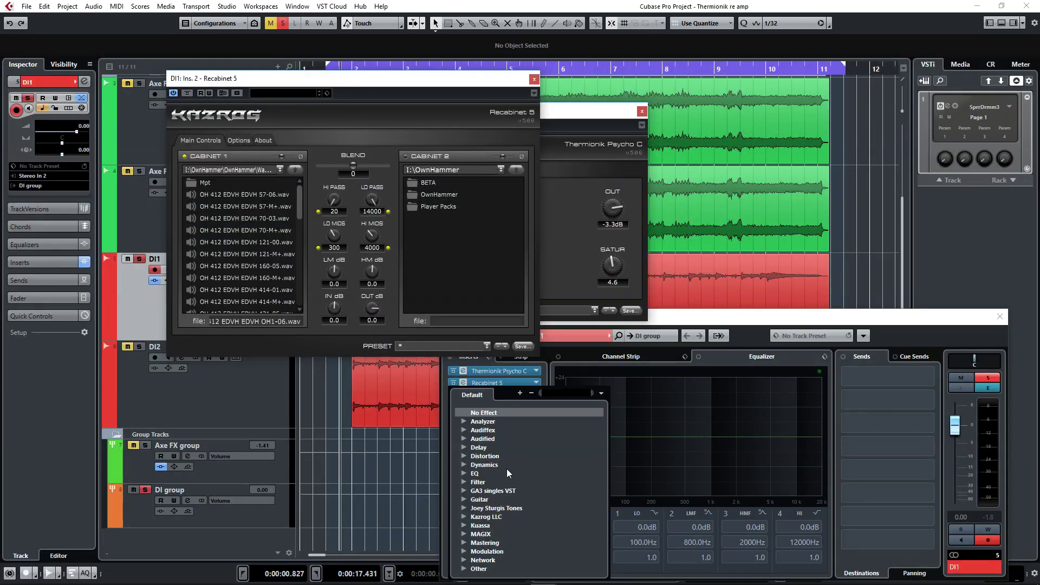
scroll(506, 469, down, 5)
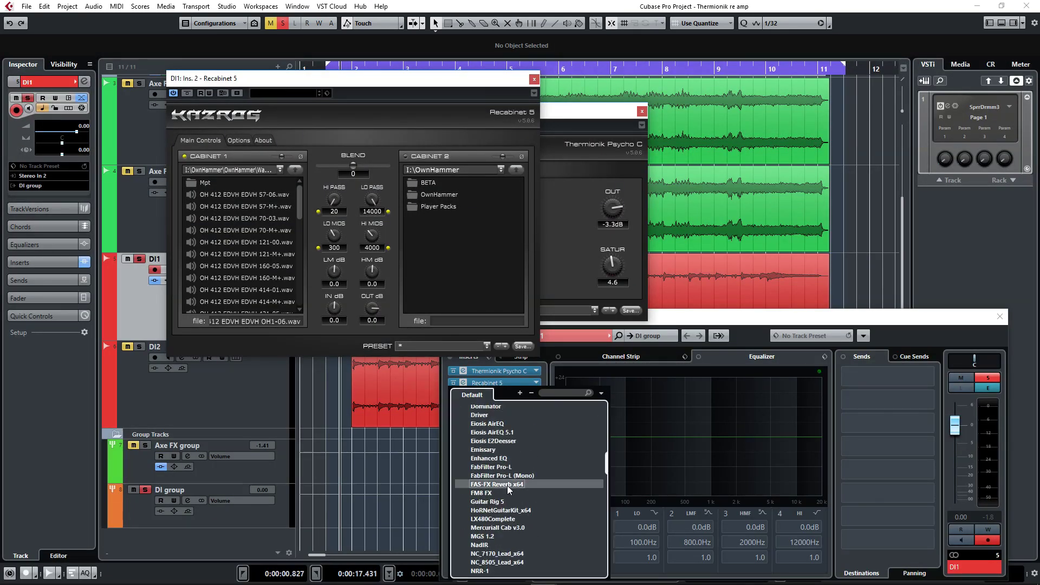
click(508, 486)
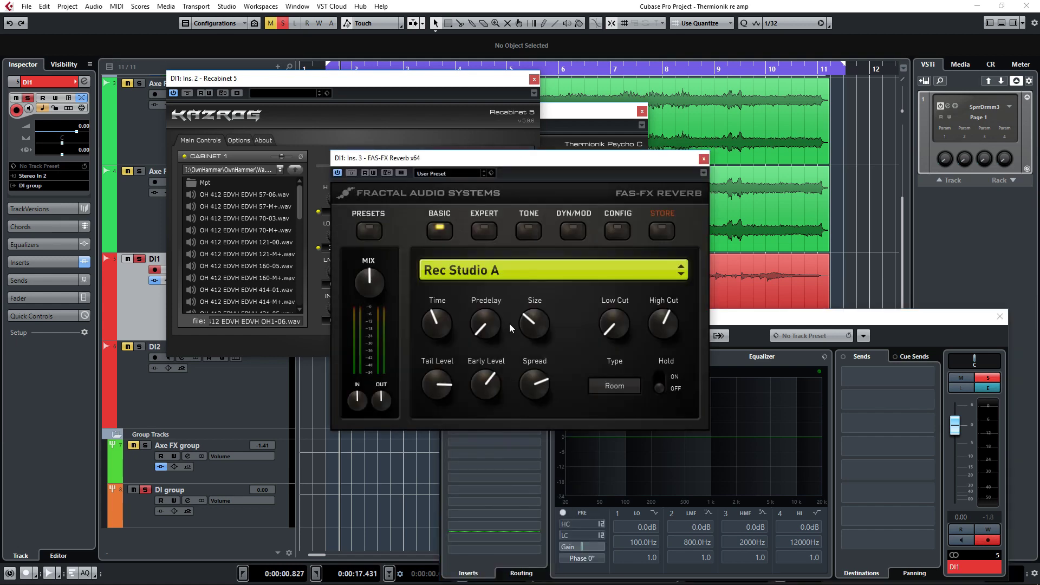
click(682, 271)
click(683, 271)
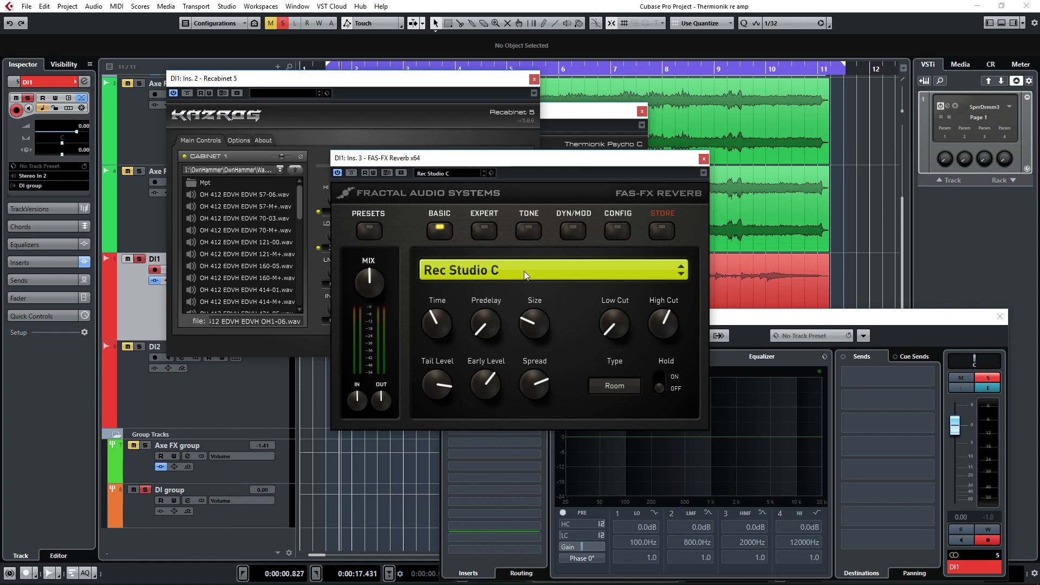
drag(365, 273, 356, 388)
key(space)
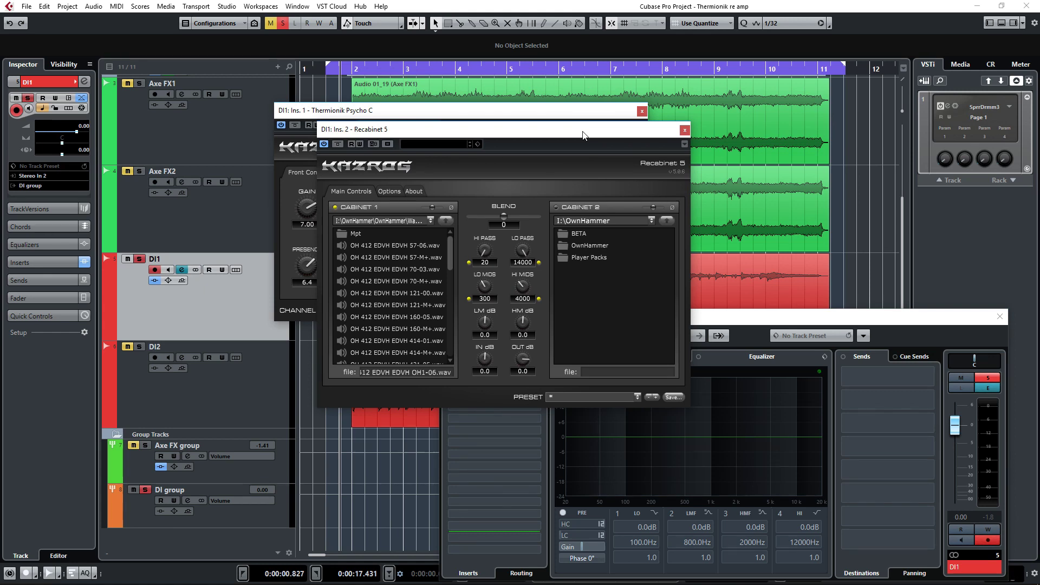
Swap Cabinet 1 to the 412 BOG-ST EDVH Quick-Start OH1-05.wav impulse.
drag(534, 133, 552, 150)
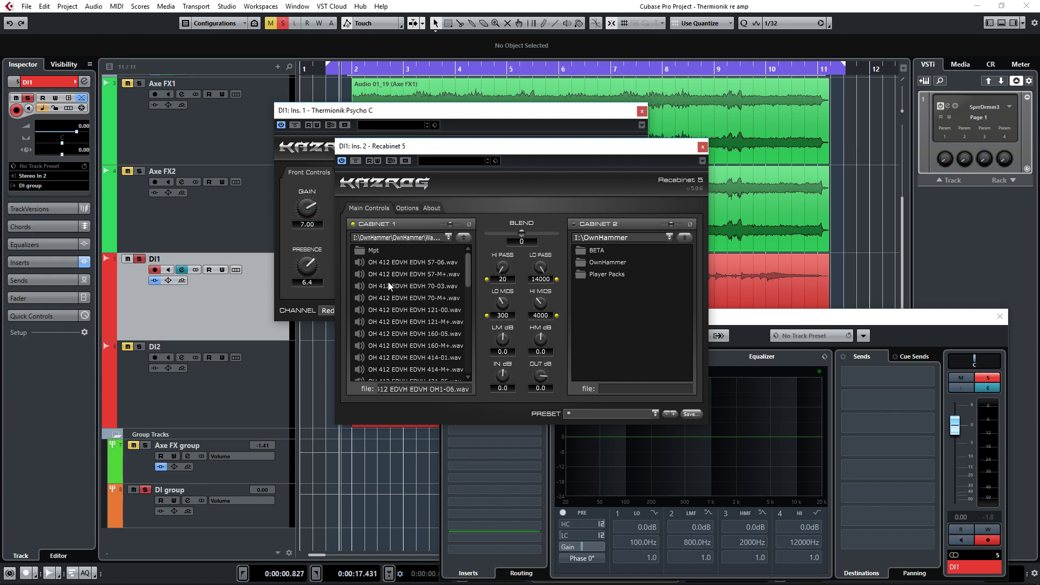
click(464, 239)
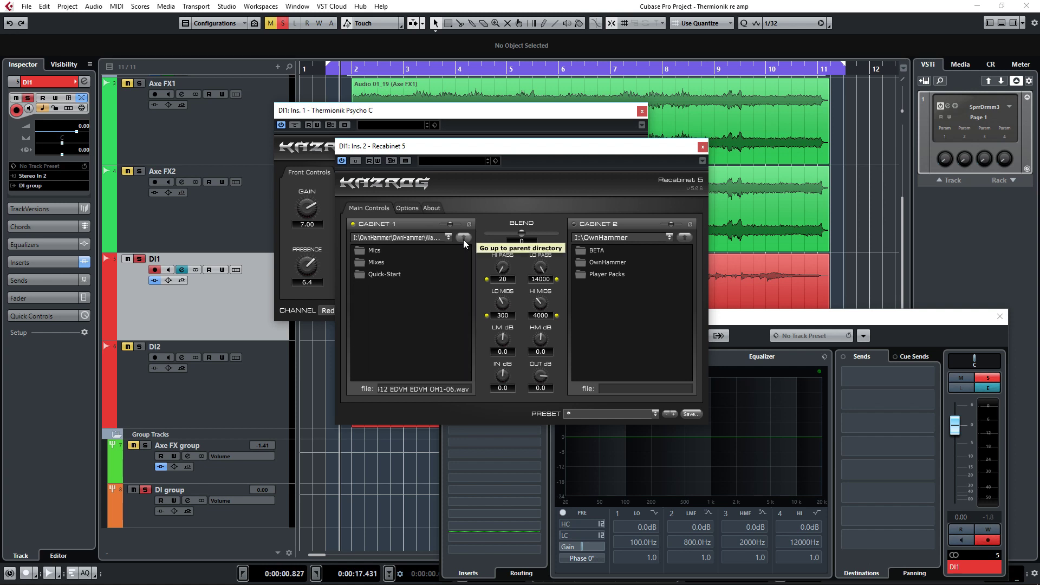
click(463, 239)
click(463, 238)
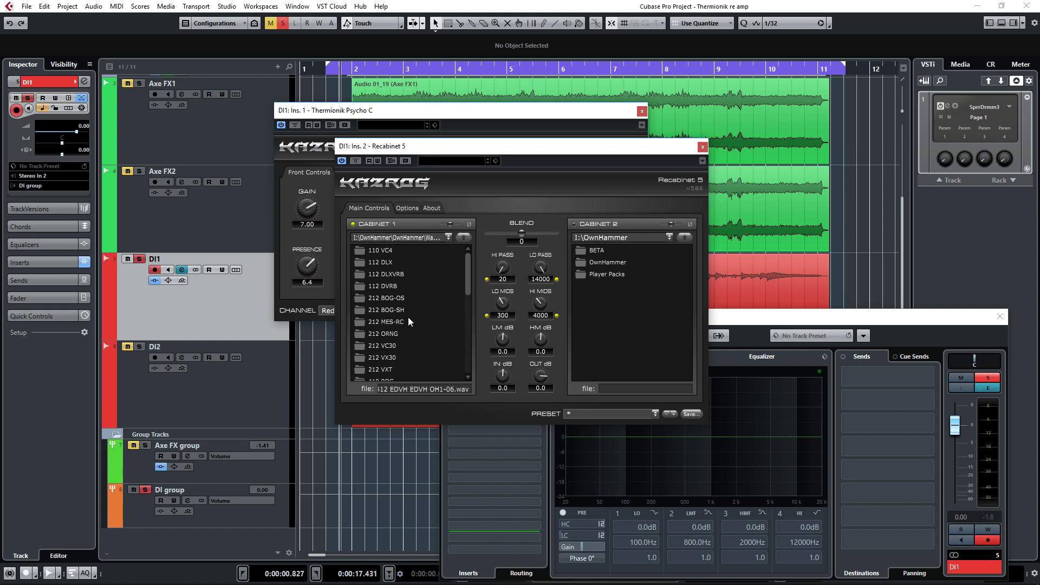
scroll(356, 341, down, 2)
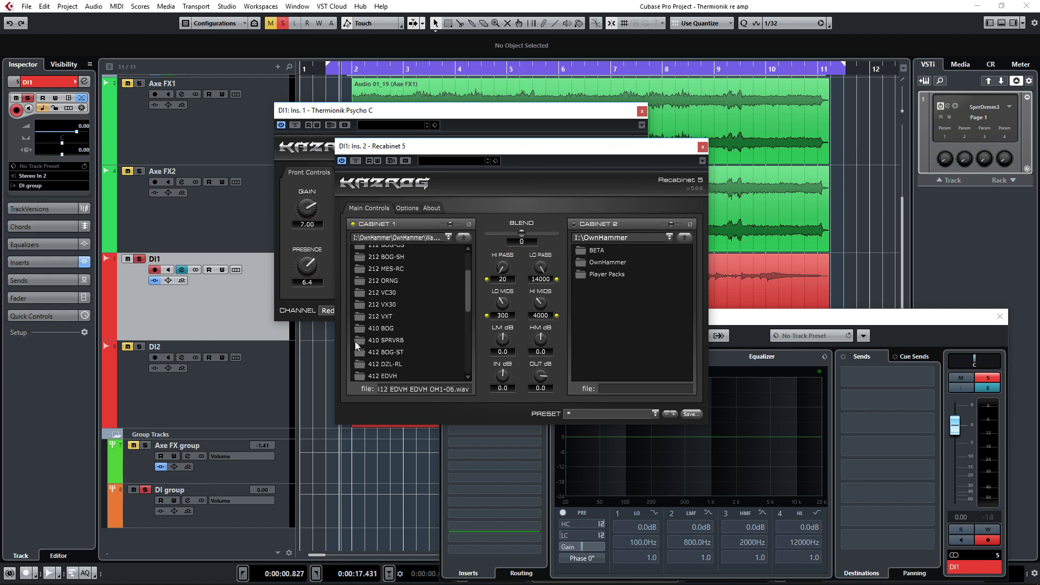
double_click(397, 354)
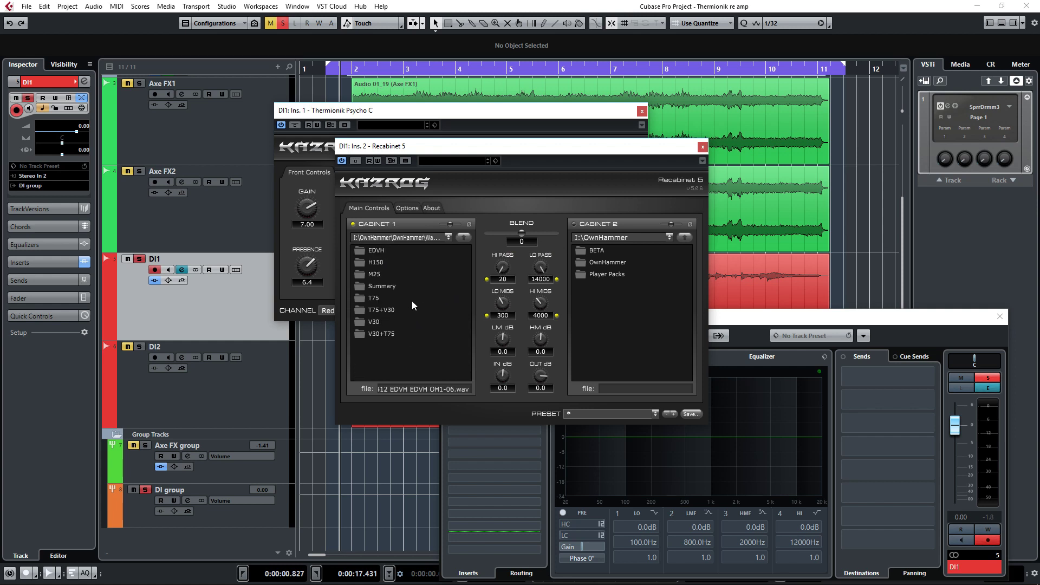
double_click(377, 251)
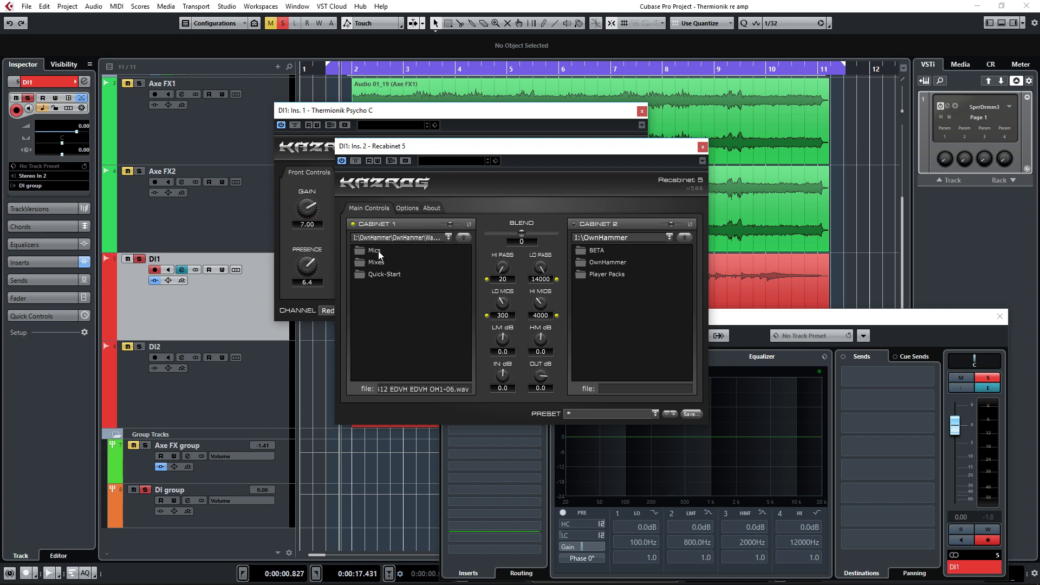
double_click(389, 275)
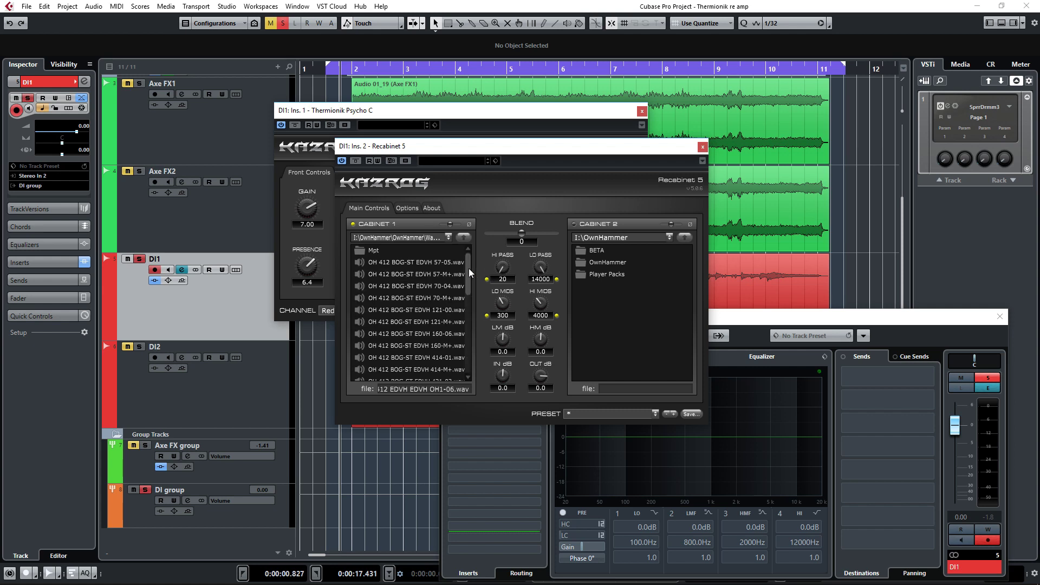
drag(469, 268, 470, 322)
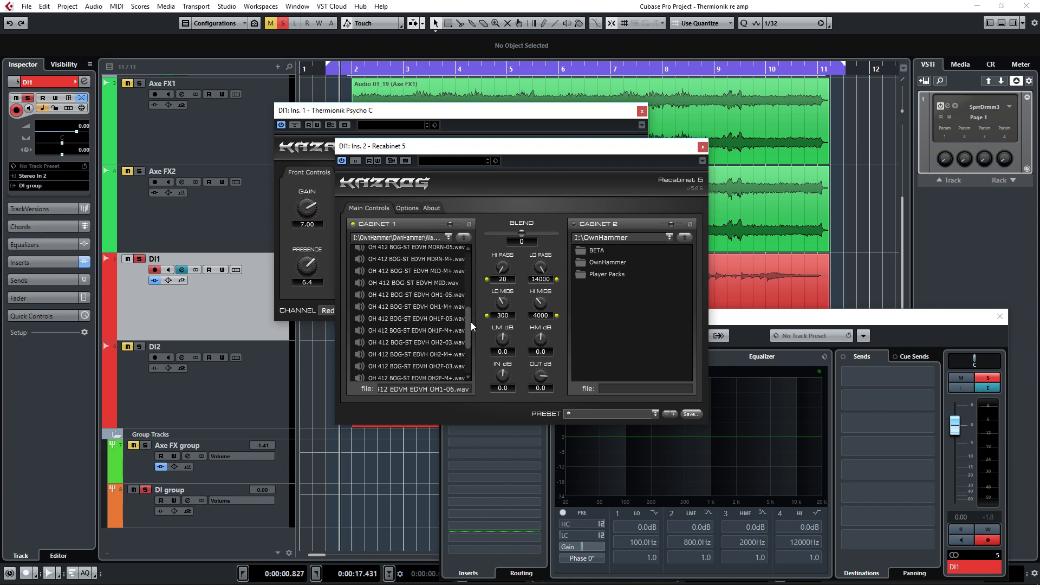
click(424, 296)
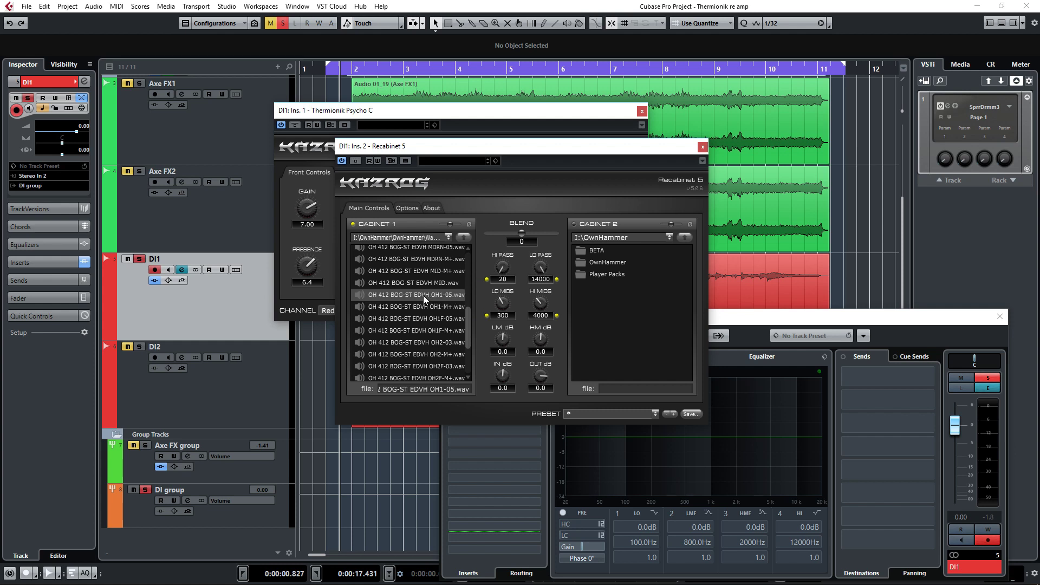
Audition the OH1-05 cabinet during playback, then try the MDRN-05 and MDRN-M+ impulses.
key(space)
drag(468, 326, 472, 302)
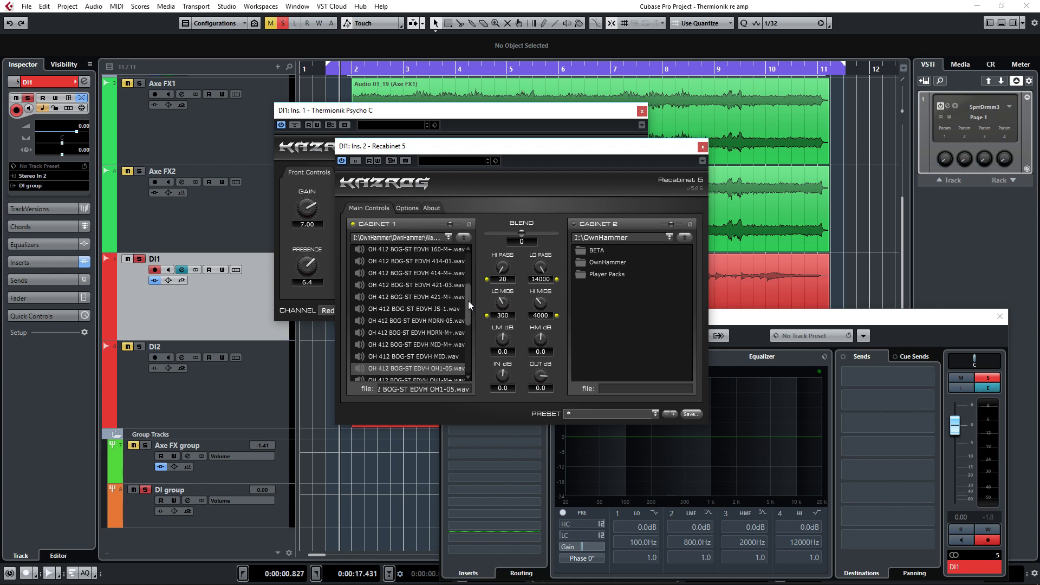
key(space)
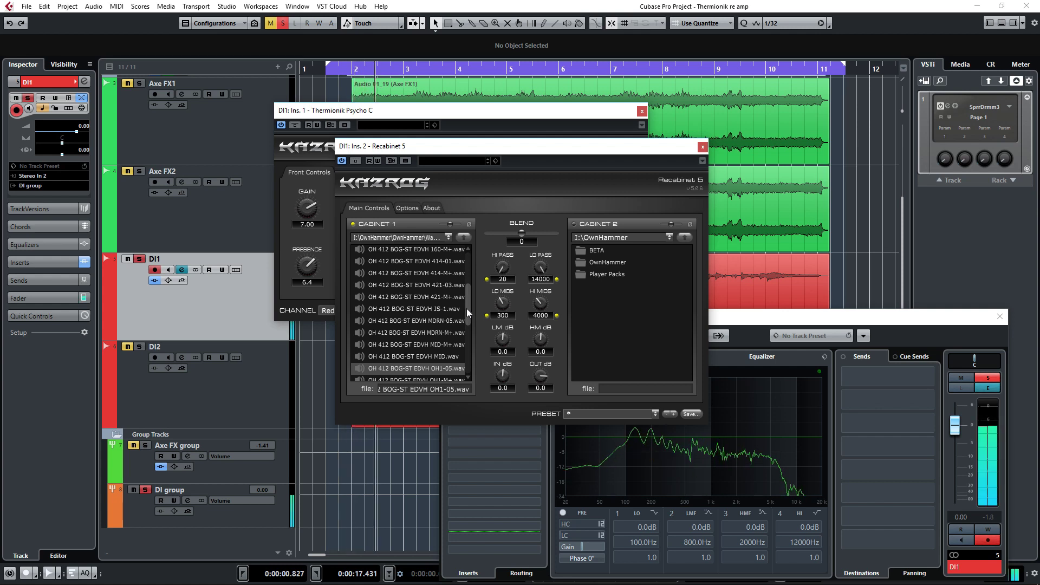
click(420, 320)
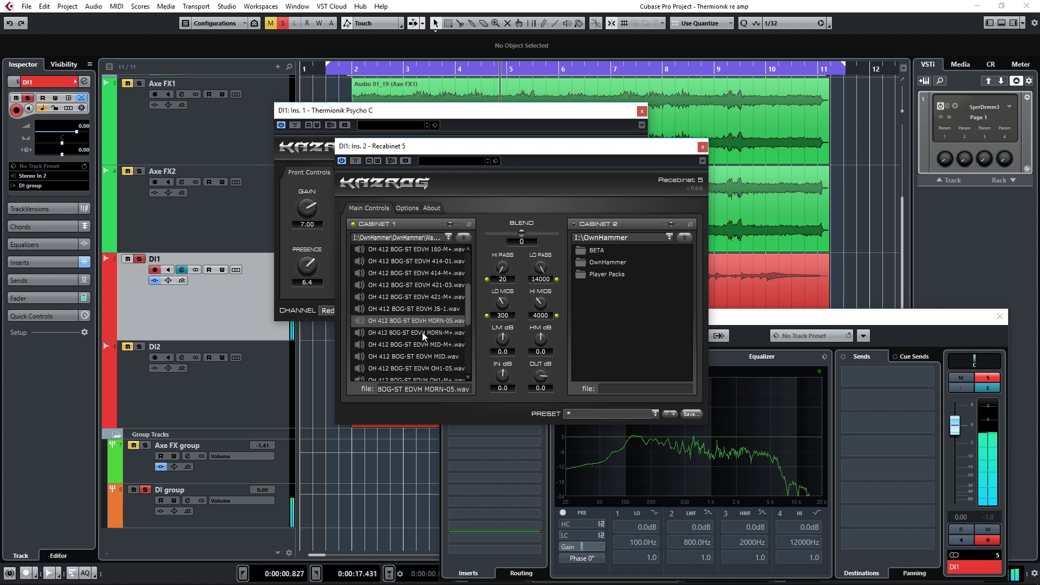
click(421, 333)
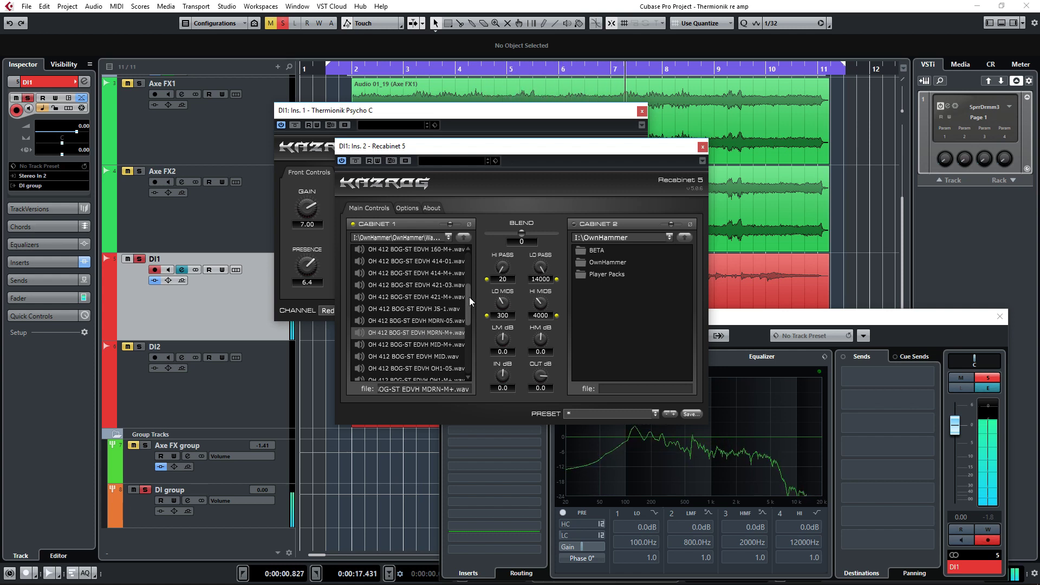
drag(470, 297, 467, 275)
Try the 57-05, 414-01, OH2-03 and SP2-05 impulses, then settle on MDRN-05.wav.
click(421, 265)
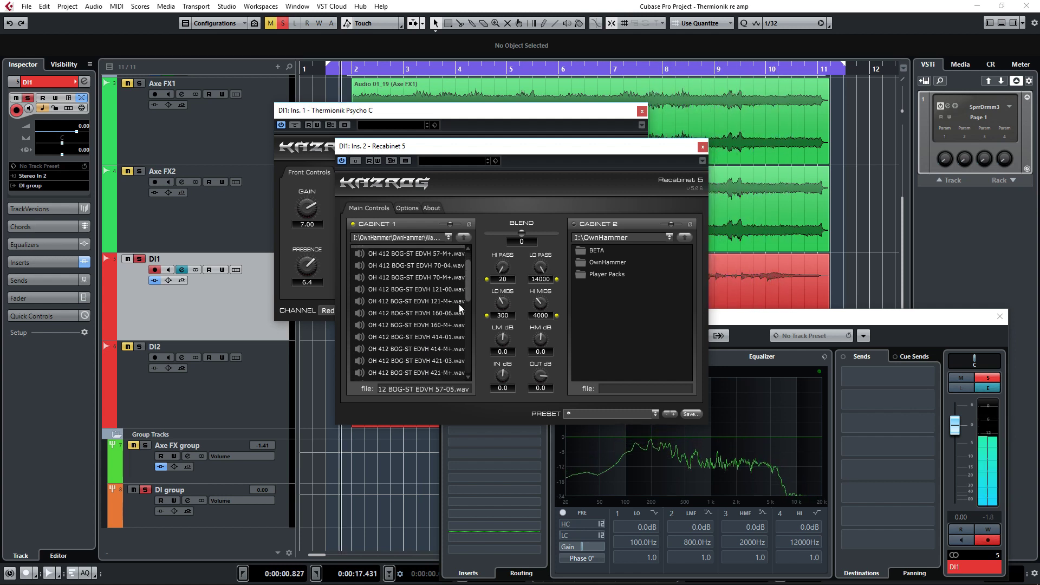
click(452, 338)
drag(470, 287, 470, 344)
click(448, 328)
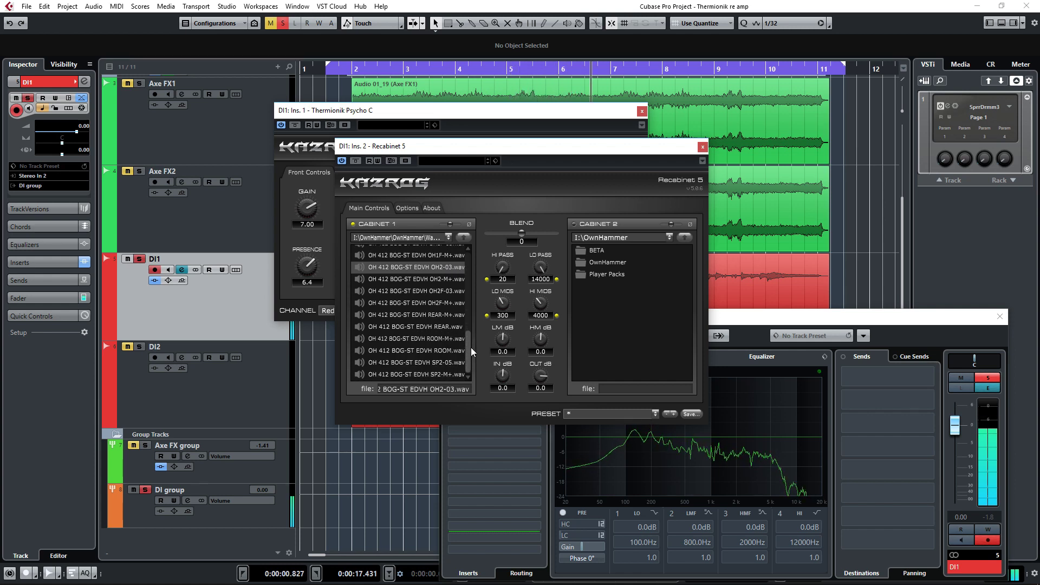
click(437, 362)
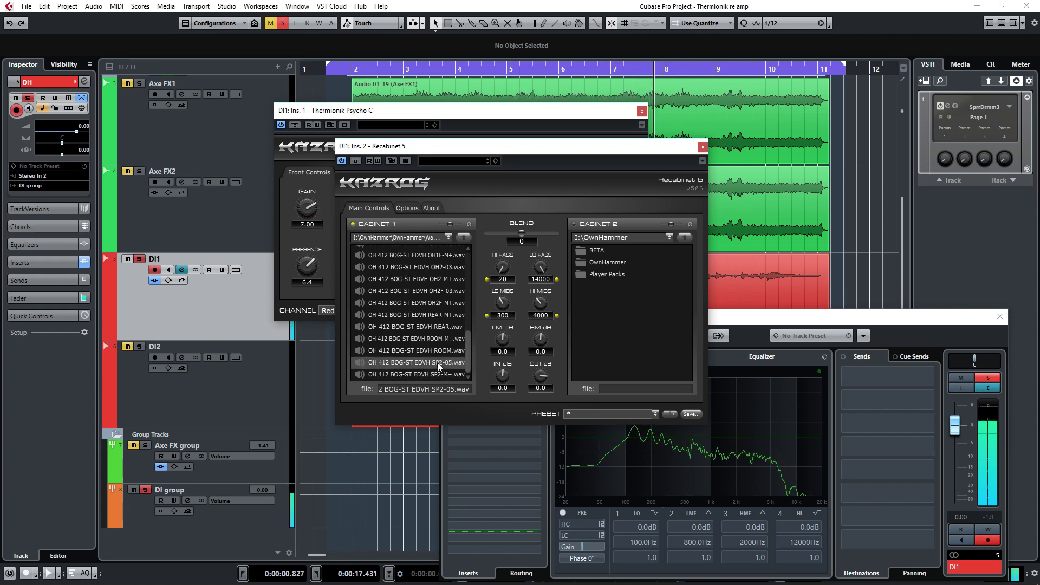
drag(470, 354, 473, 321)
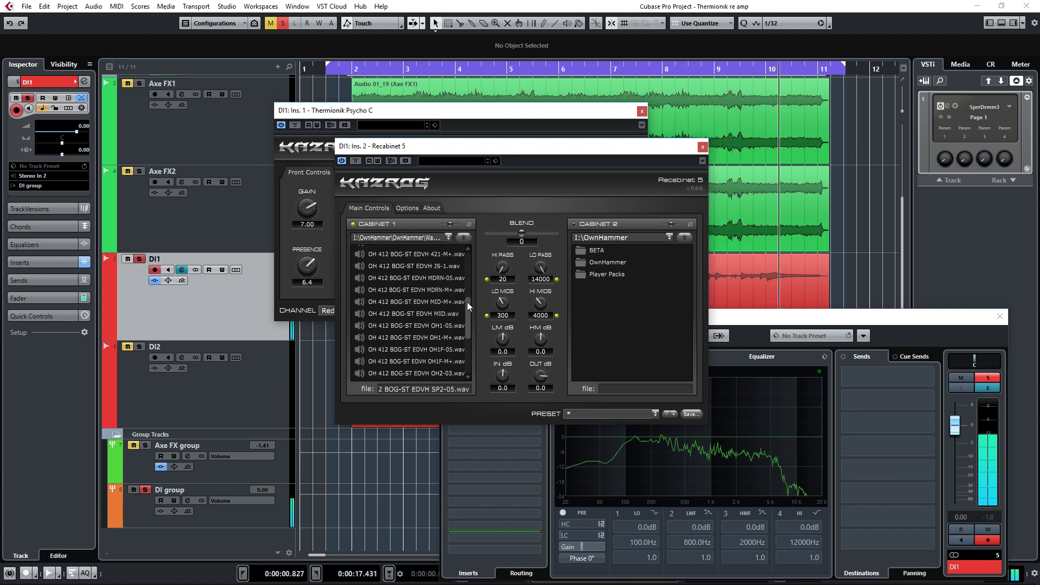
click(447, 278)
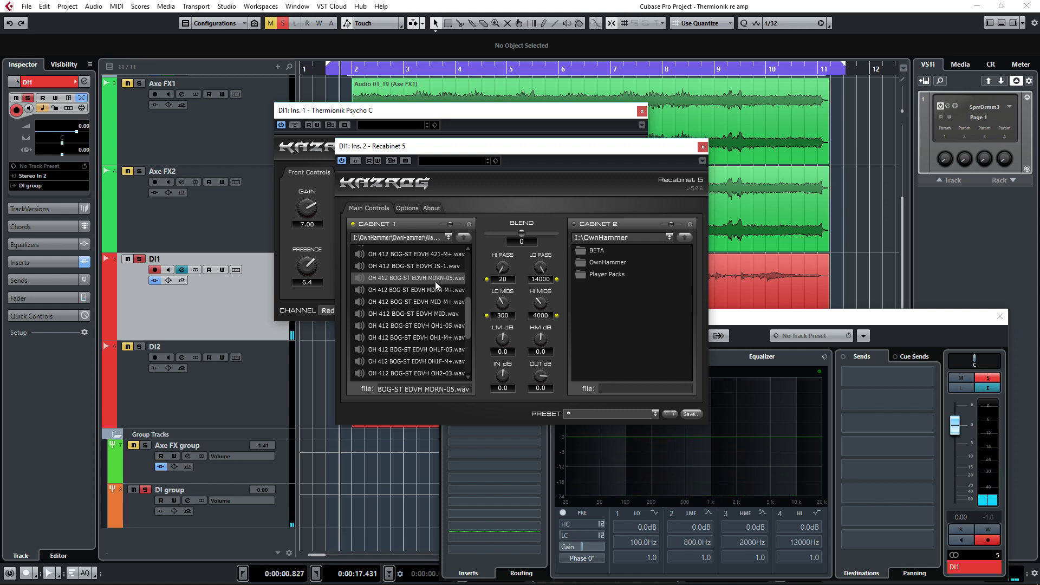
Load the Heavy Hitters I 412 MAR EDVH Quick-Start OH1-06.wav impulse into Cabinet 1.
click(468, 259)
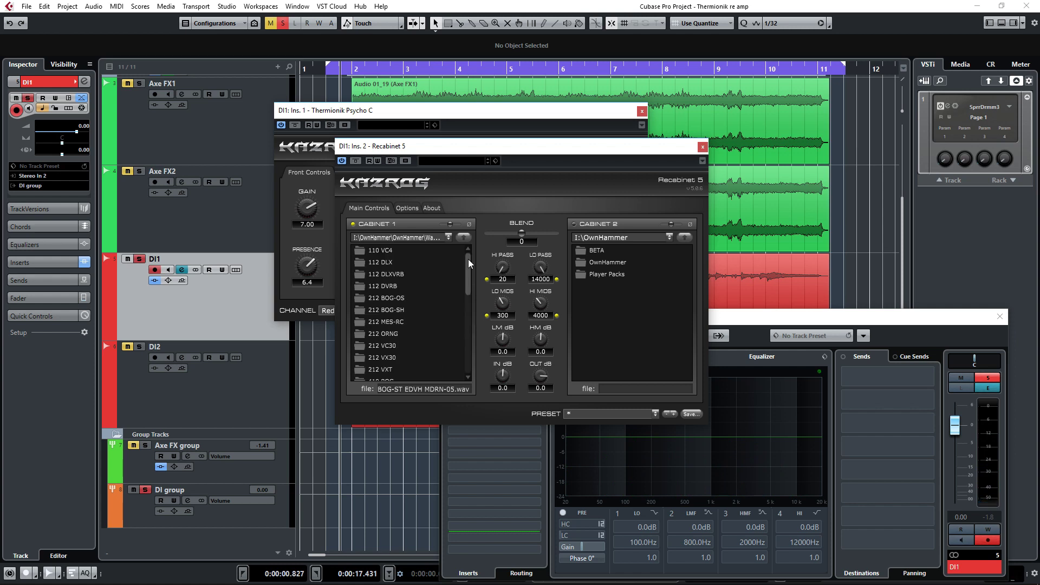
drag(468, 259, 469, 350)
double_click(382, 341)
double_click(385, 263)
double_click(394, 262)
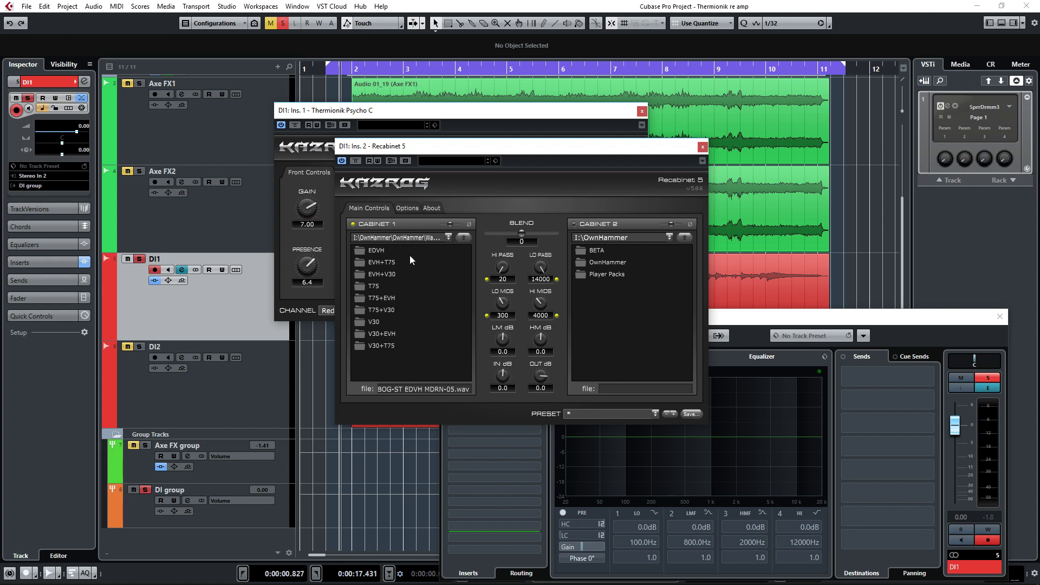
double_click(394, 250)
double_click(392, 273)
drag(469, 256, 468, 306)
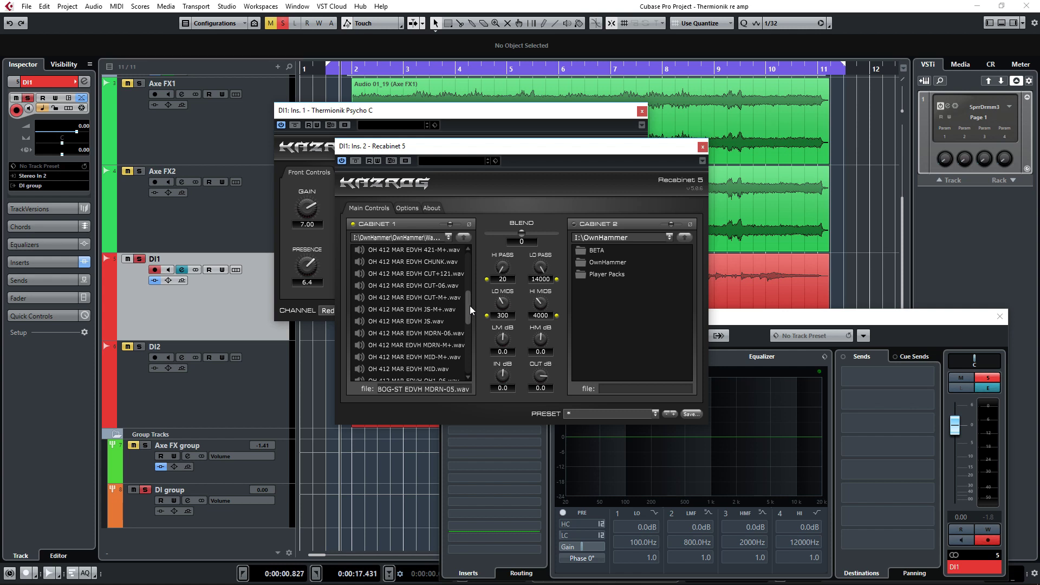
scroll(470, 305, down, 2)
click(425, 312)
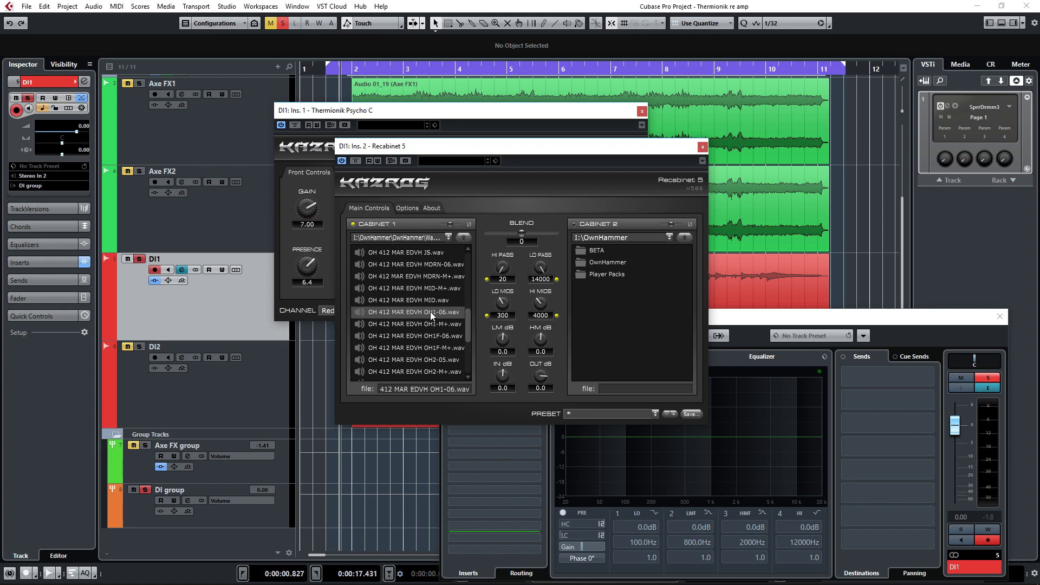
During playback, audition MDRN-06, CHUNK, 57-06 and OH2-05, then return to OH1-06.
key(space)
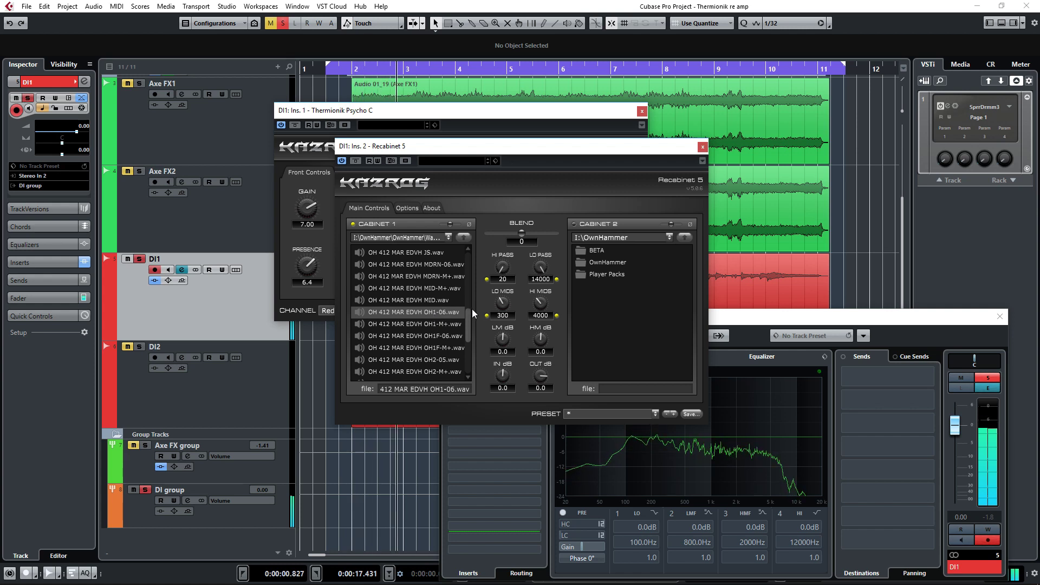
scroll(469, 319, up, 1)
scroll(468, 316, up, 1)
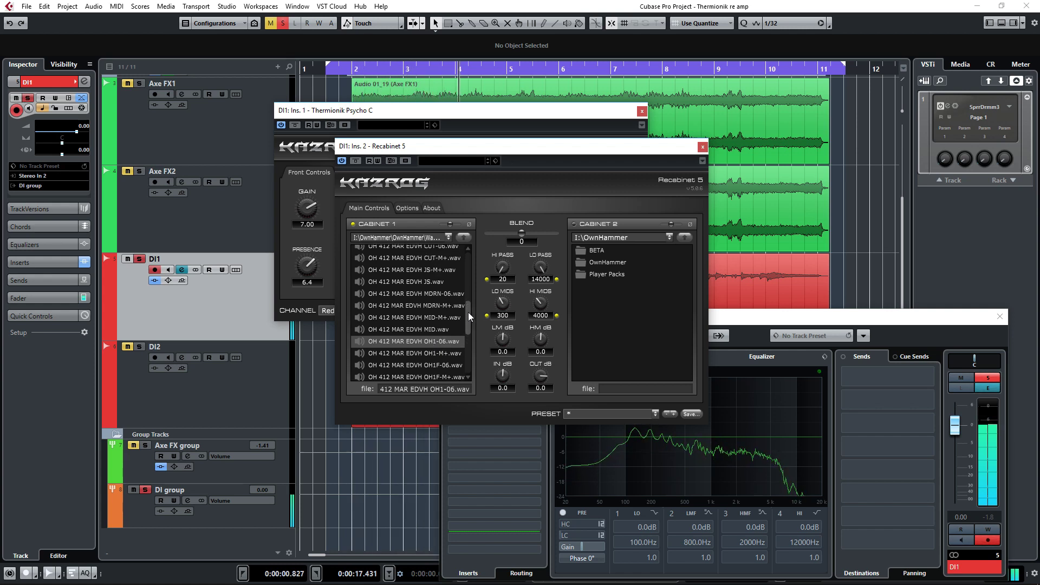
click(440, 293)
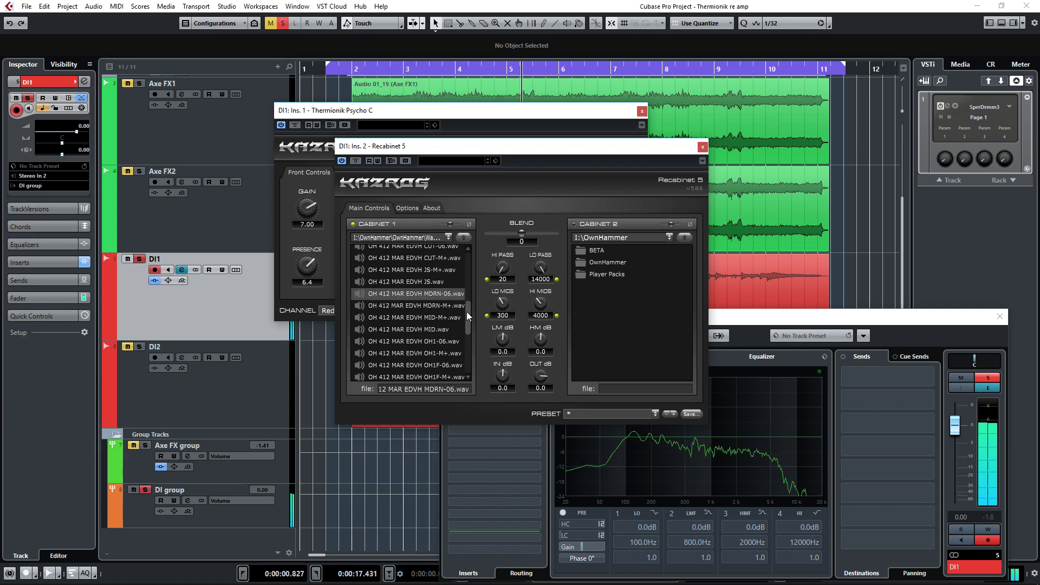
drag(469, 313, 472, 297)
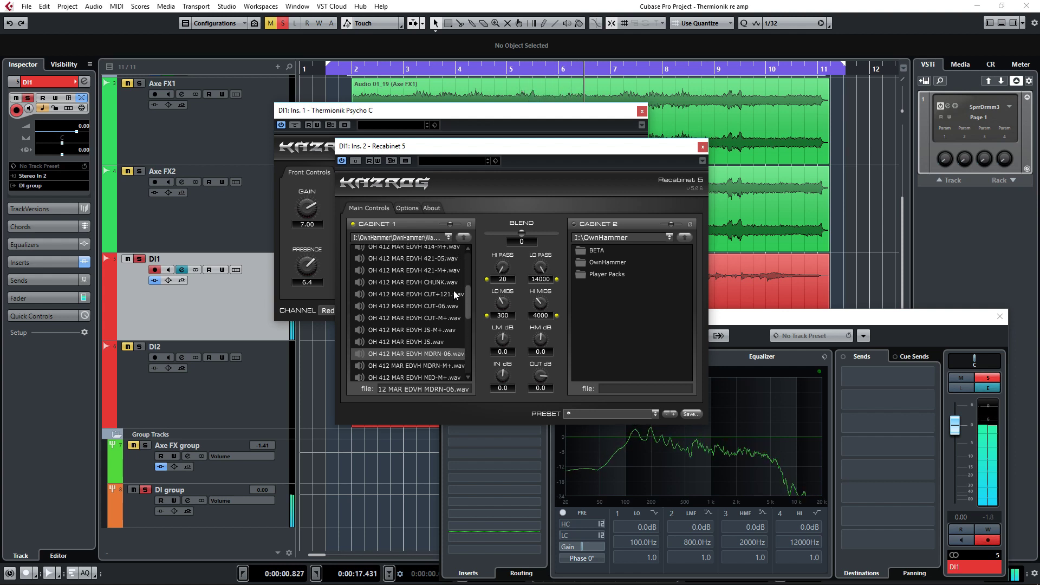
click(434, 282)
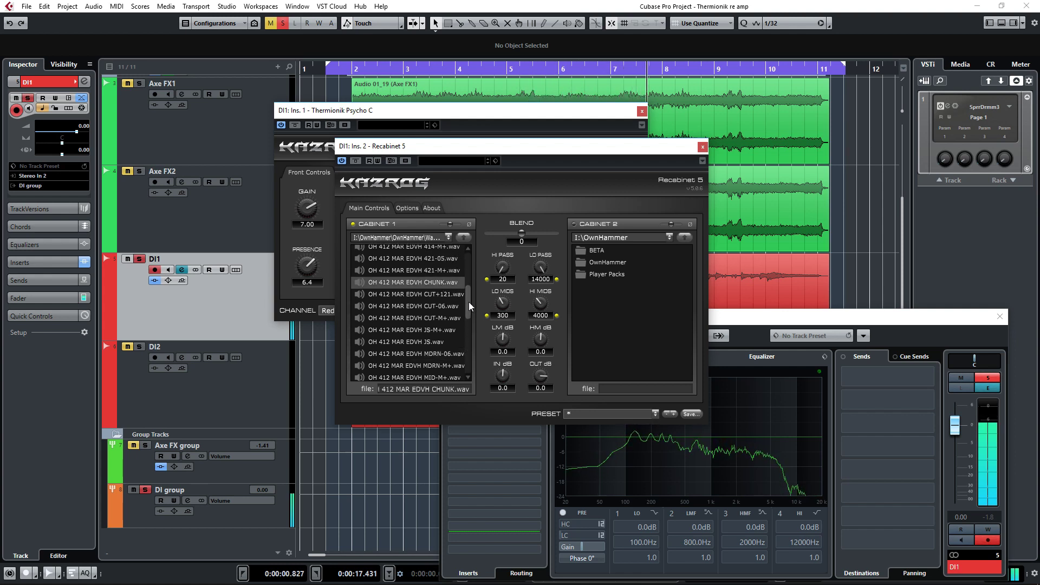
drag(469, 301, 470, 271)
click(411, 262)
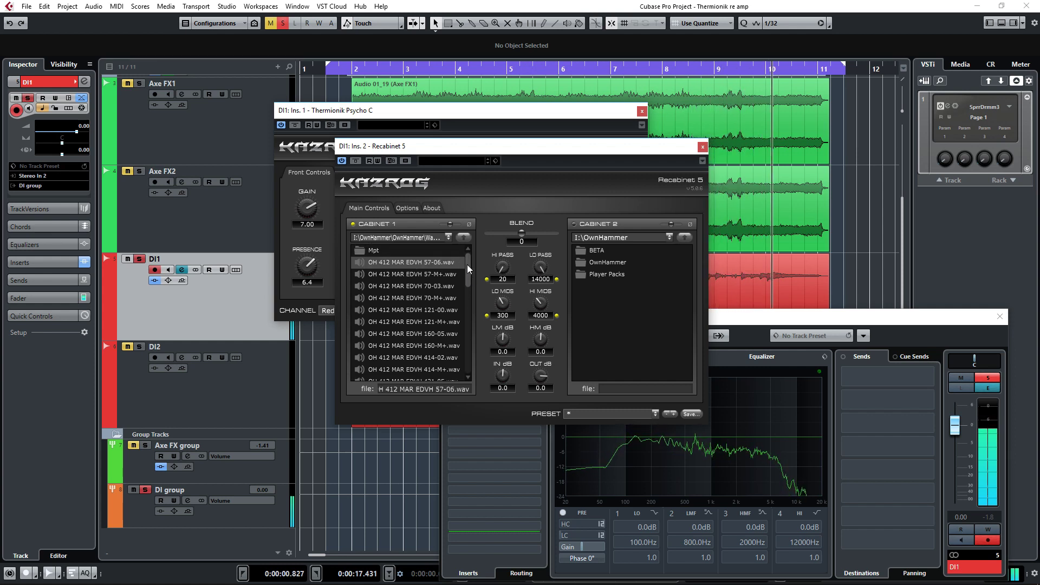
drag(469, 264, 470, 324)
click(447, 317)
click(440, 297)
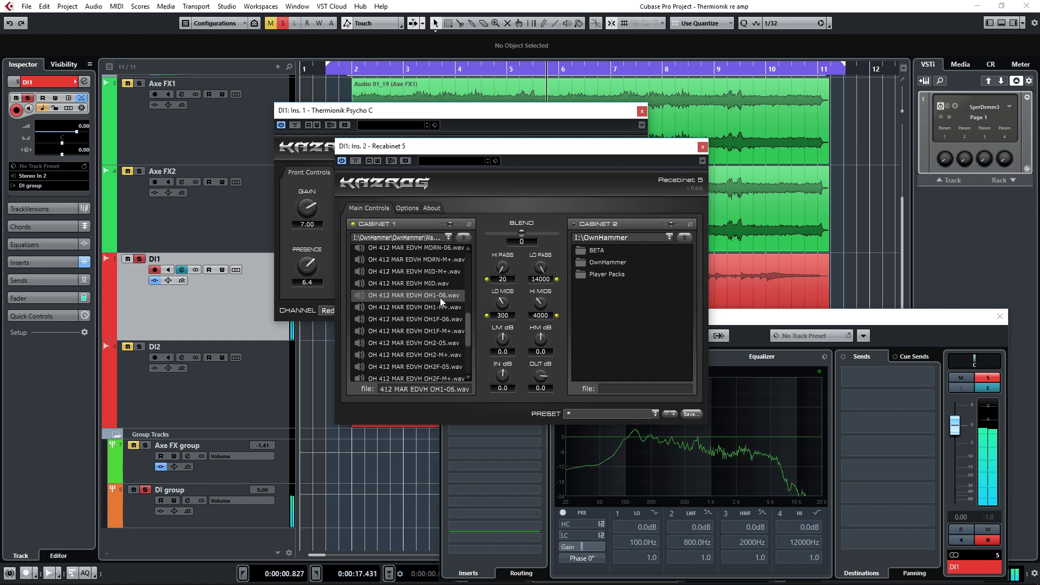
drag(468, 320, 470, 311)
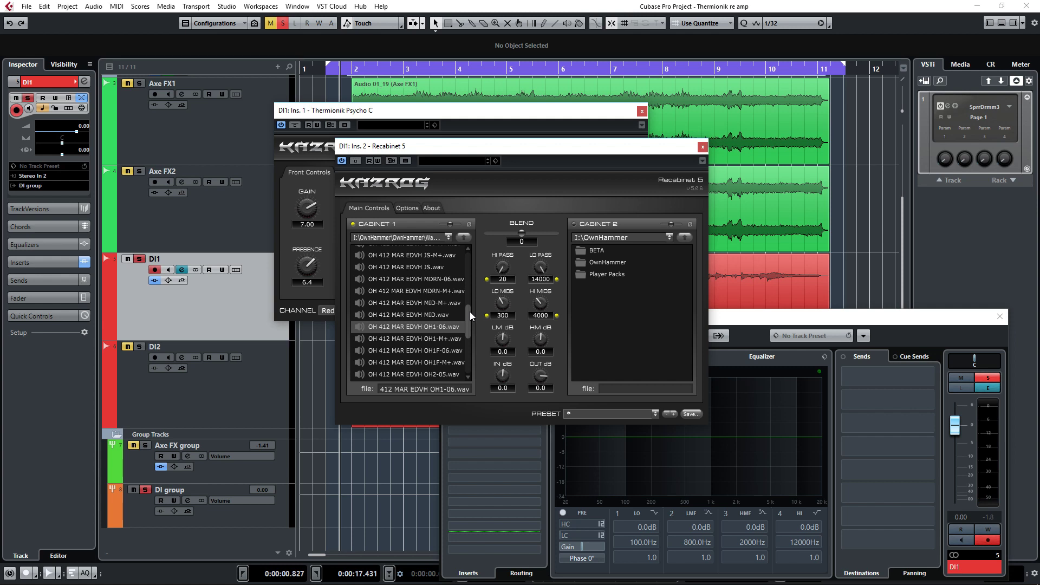
Browse Cabinet 1 up two levels, then into Single Cabs > 412 EDVH > EDVH impulse folder.
click(465, 238)
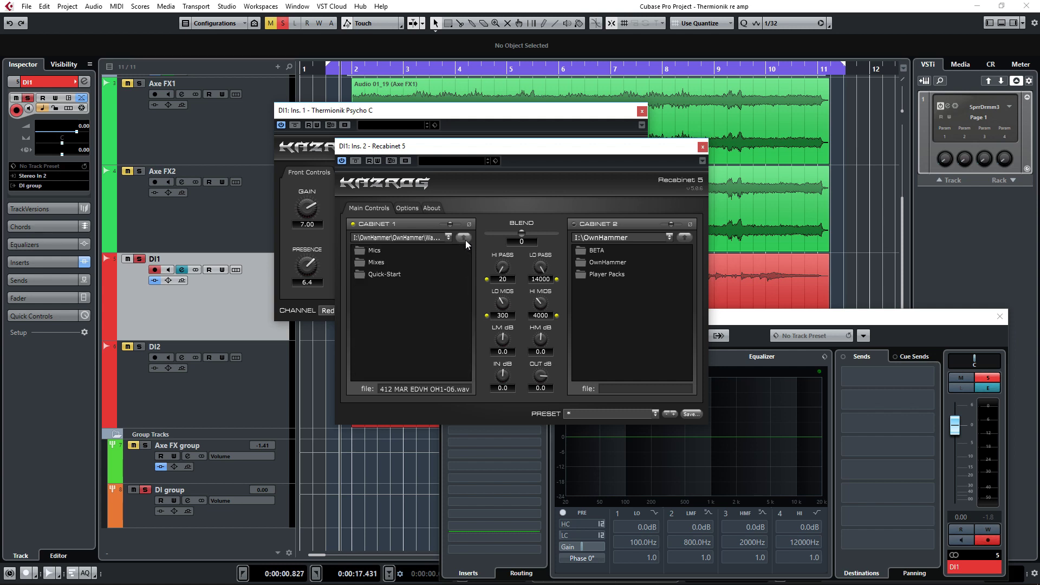
click(465, 238)
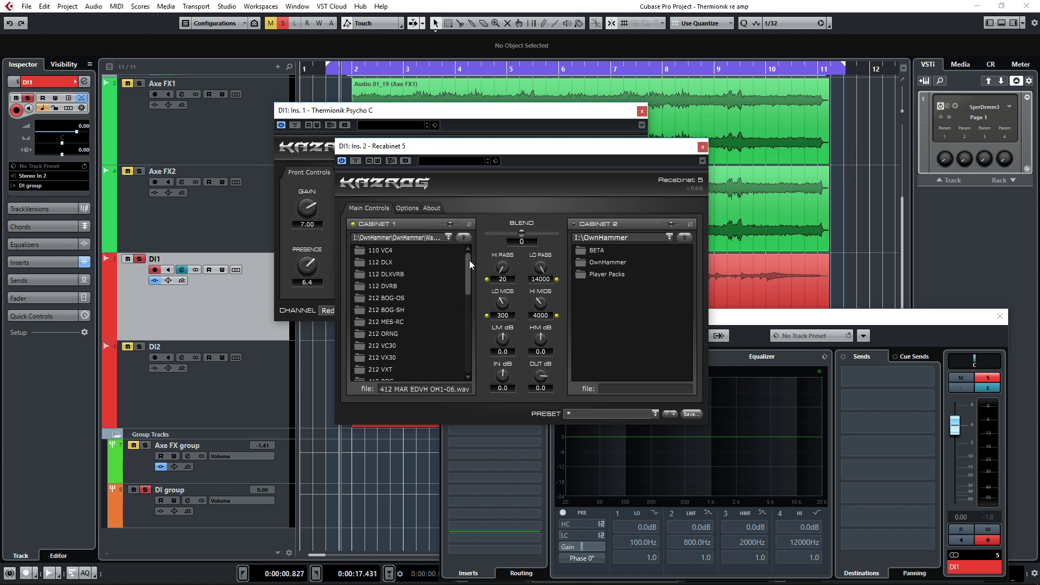
drag(470, 261, 470, 370)
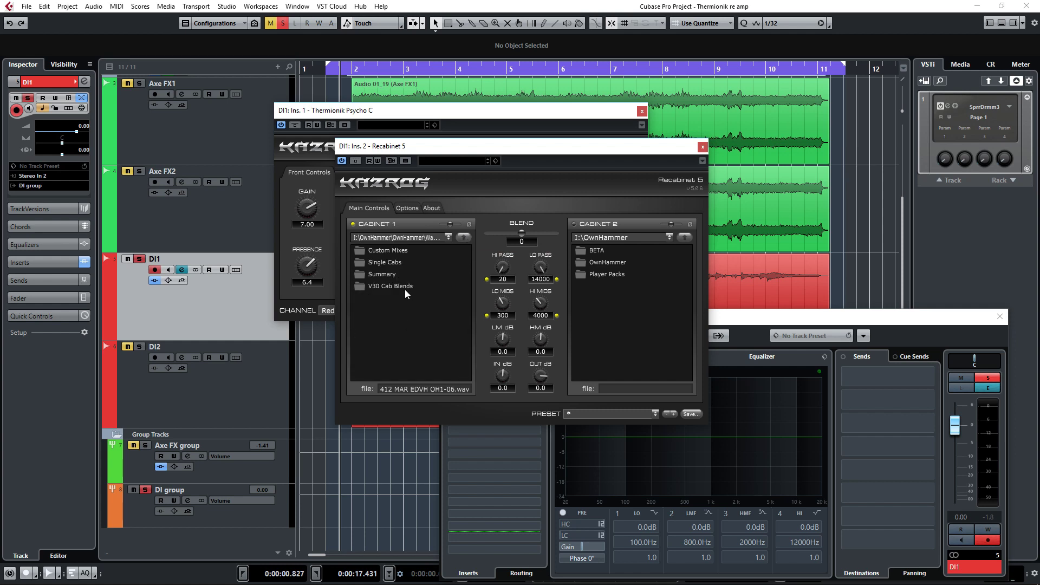
double_click(395, 268)
double_click(399, 275)
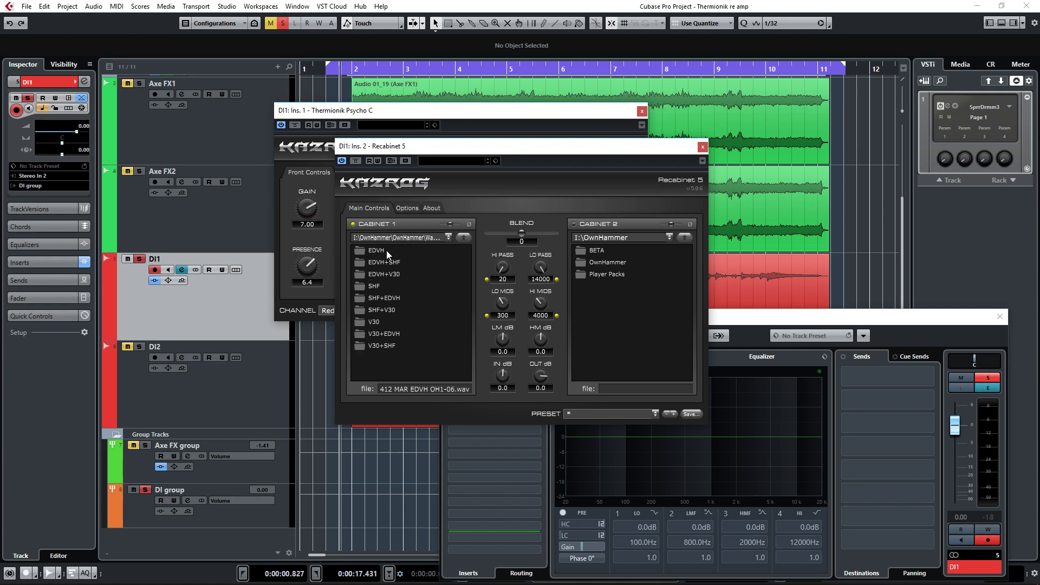
double_click(386, 250)
double_click(394, 271)
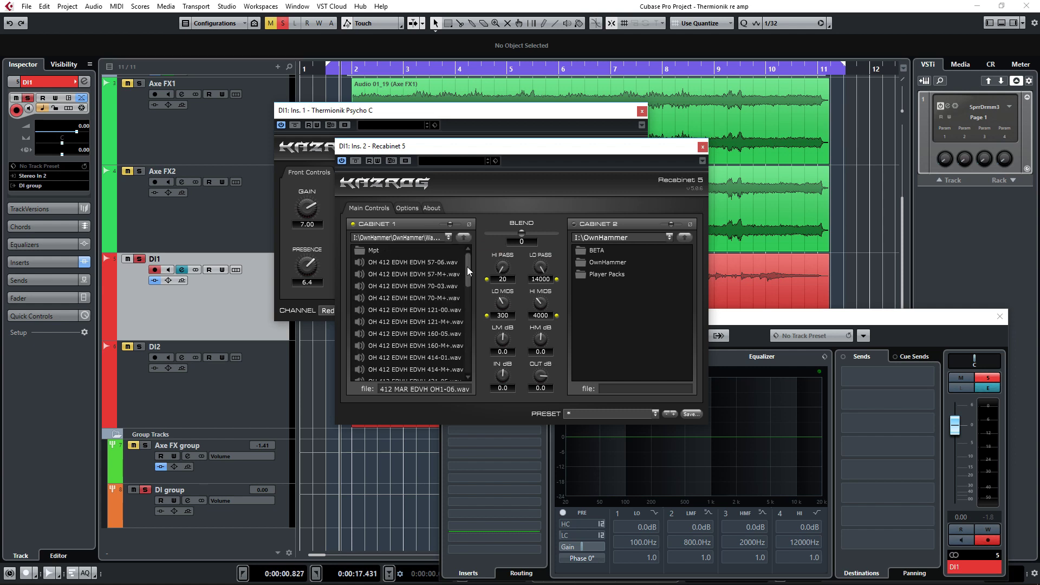
Try the MDRN-06, OH1-06 and OH2-05 impulses in Cabinet 1.
drag(467, 265, 469, 311)
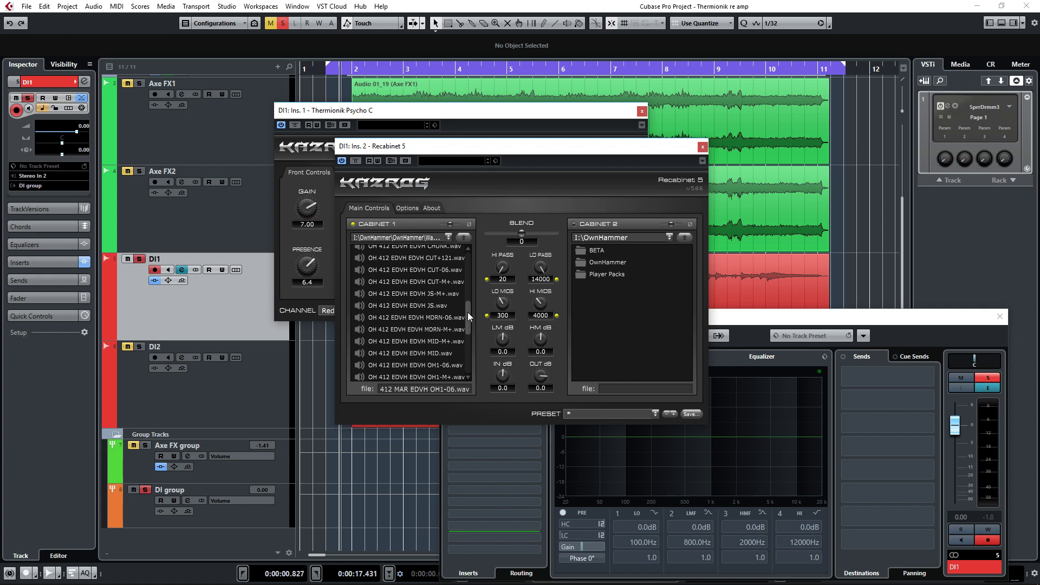
click(447, 317)
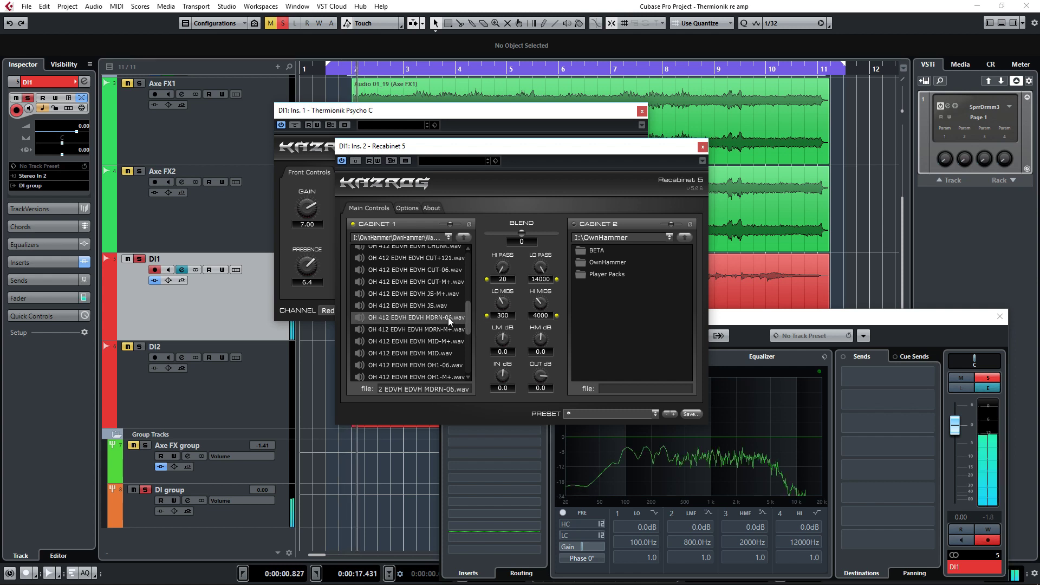
drag(470, 314, 470, 333)
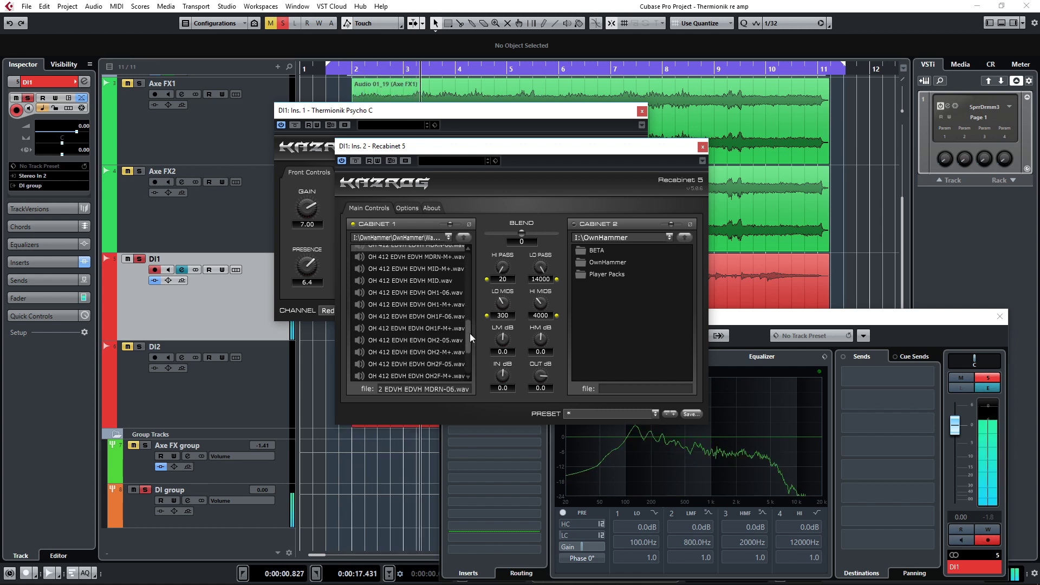
click(434, 295)
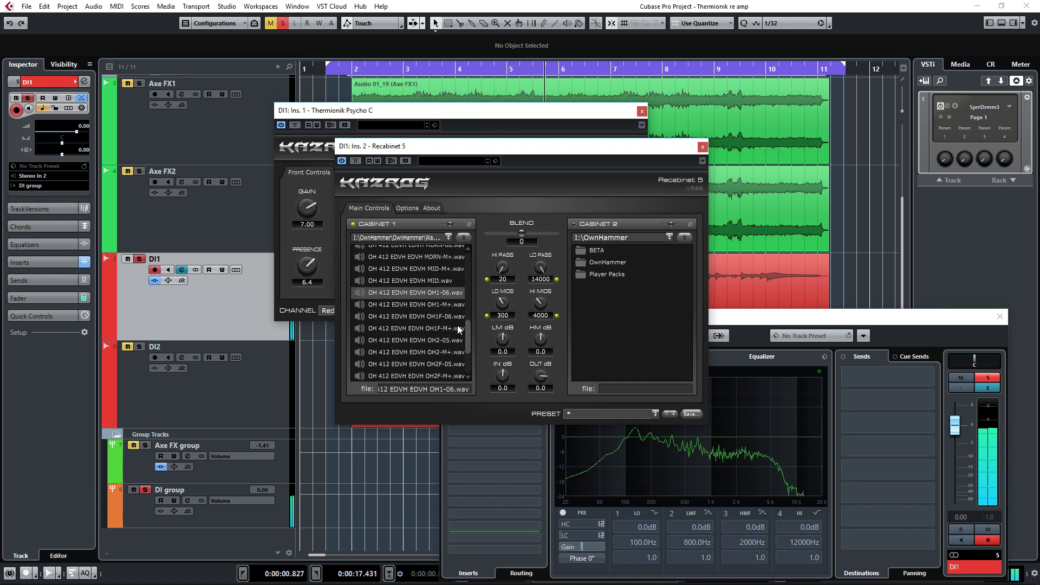
scroll(469, 329, down, 2)
click(445, 323)
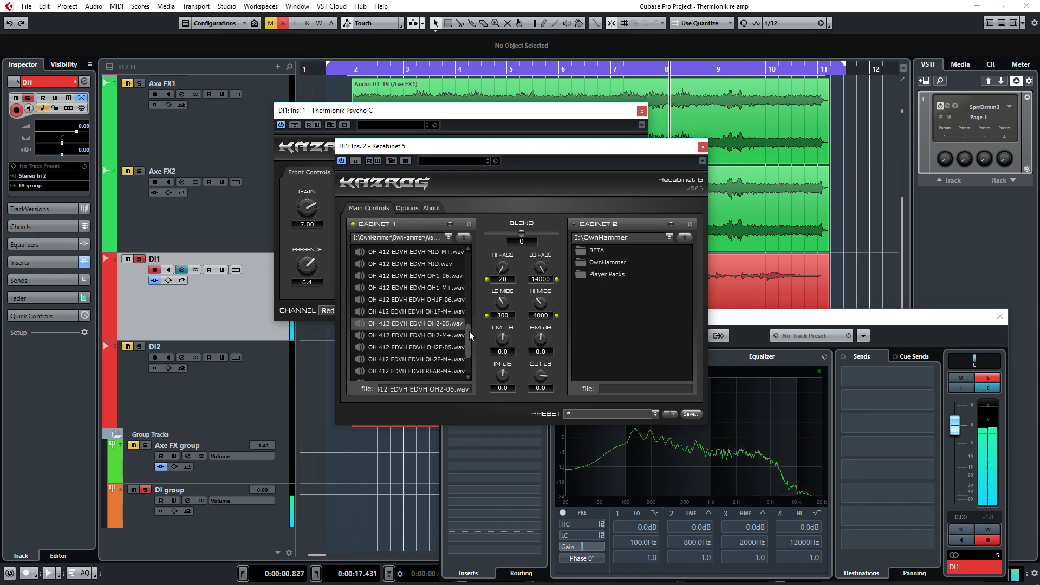
Settle Cabinet 1 on the MDRN-06 impulse and start playback to audition it.
scroll(469, 332, down, 2)
scroll(469, 334, up, 5)
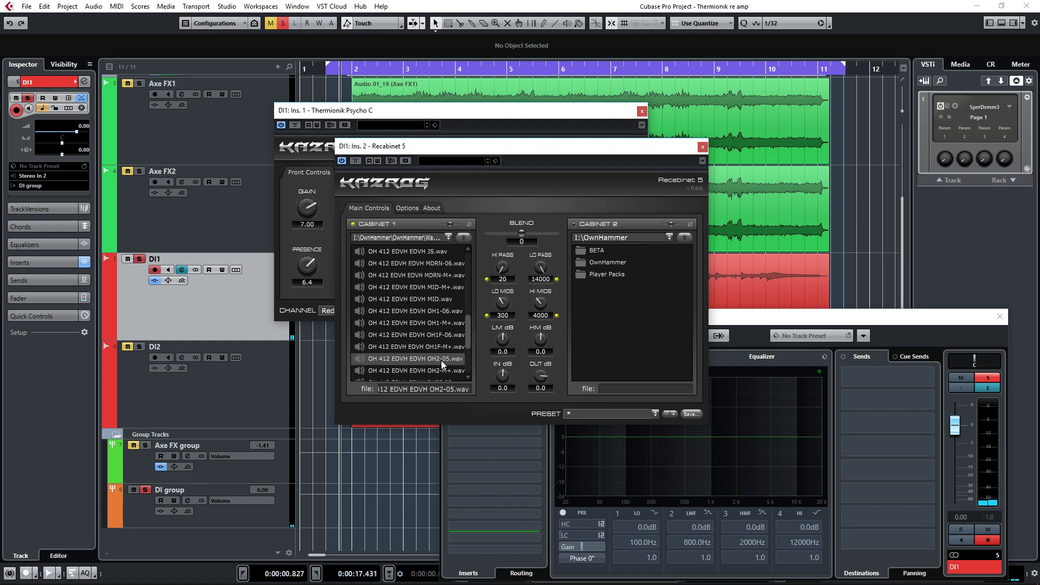
click(441, 312)
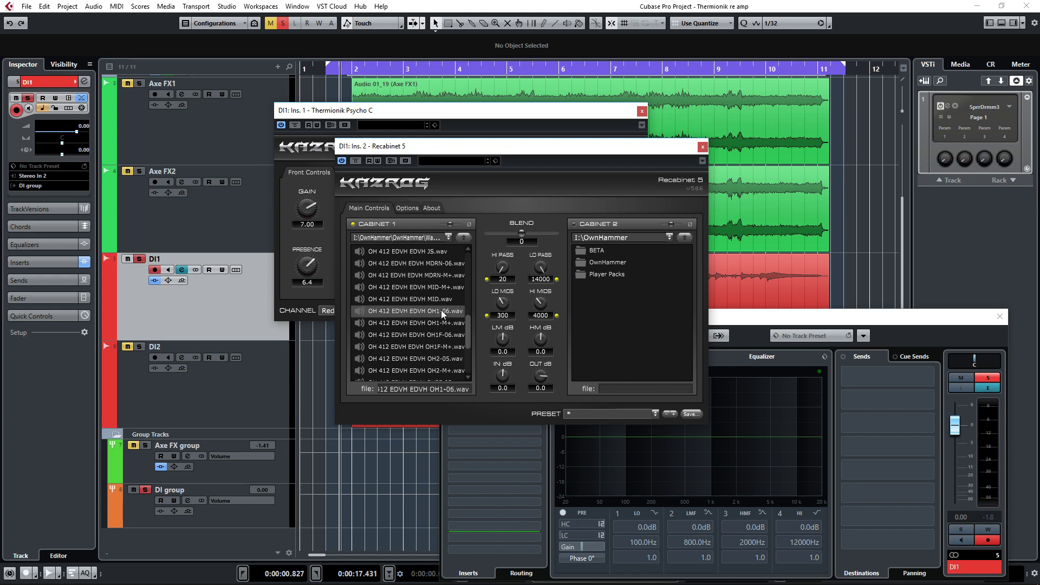
click(443, 263)
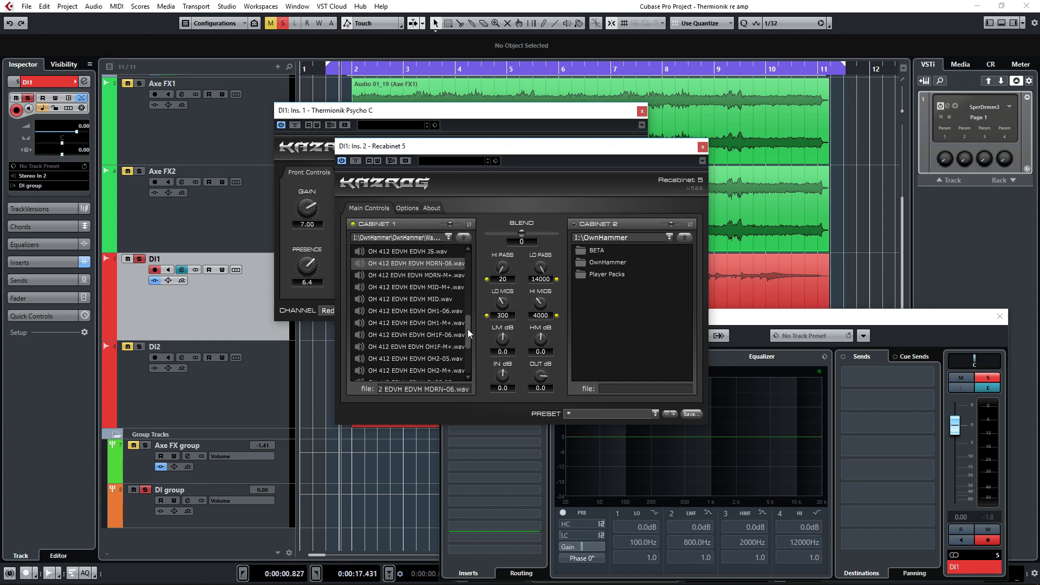
drag(468, 330, 473, 312)
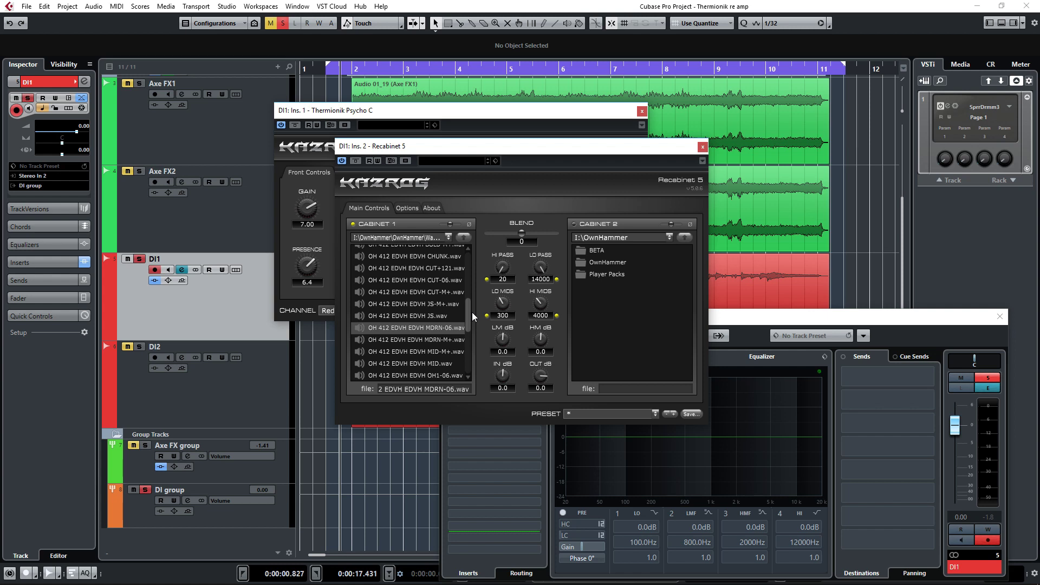
key(space)
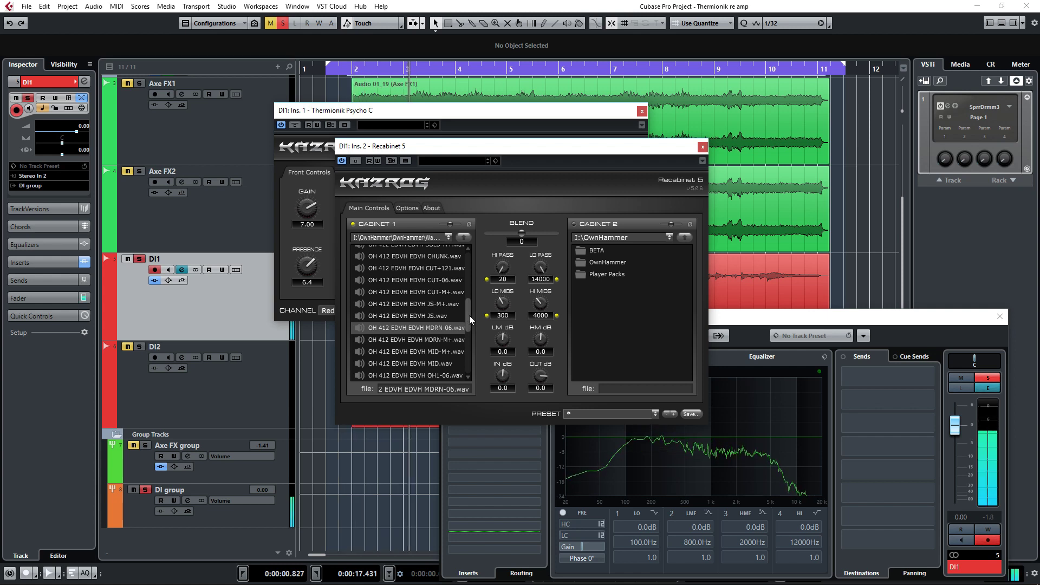
Audition the CHUNK, BOLD-06, 57-06 and 421-05 impulses, then return Cabinet 1 to MDRN-06.
drag(470, 315, 472, 307)
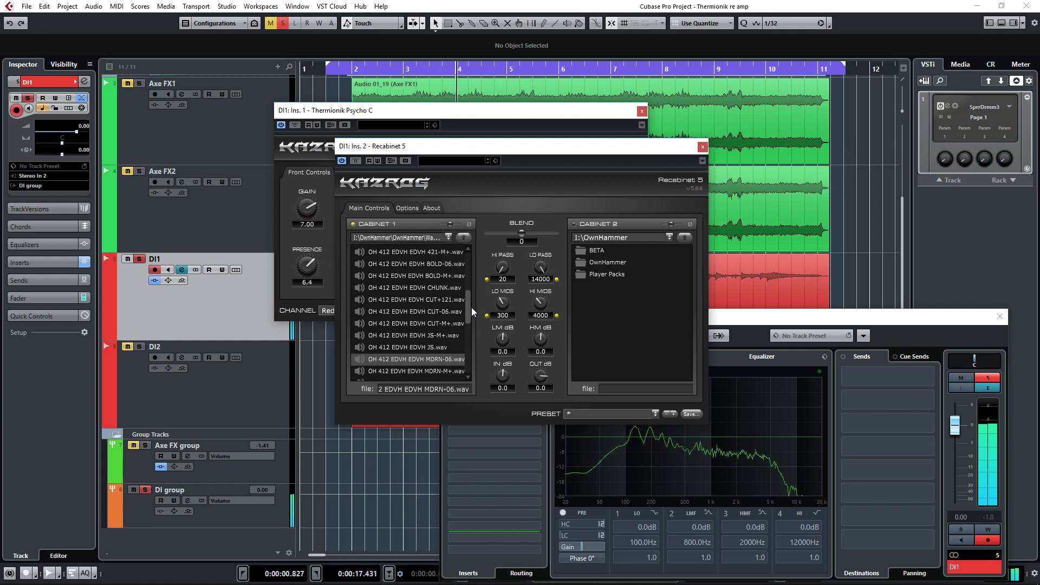
click(444, 286)
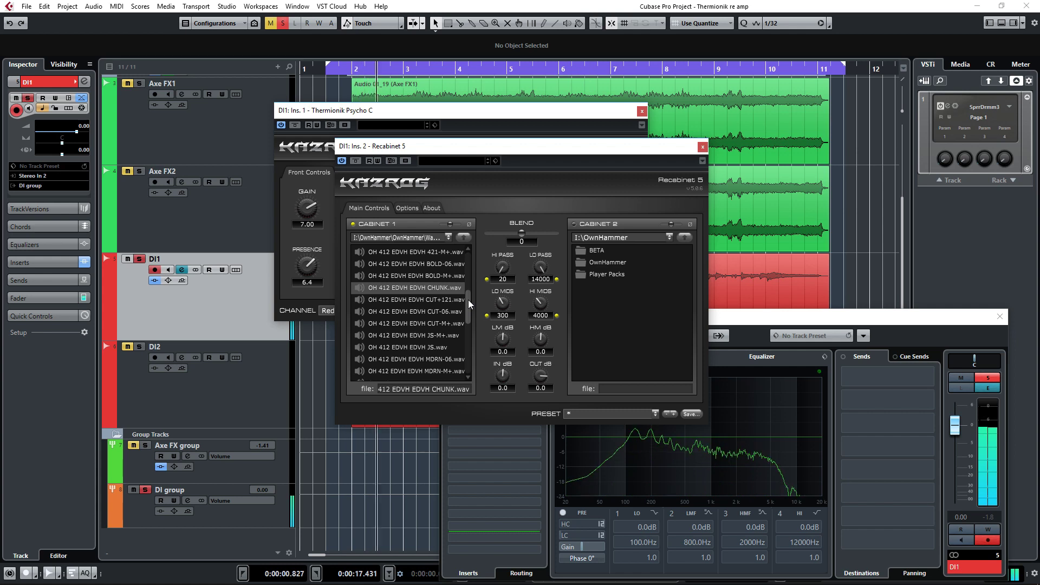
mouse_move(468, 300)
mouse_down()
mouse_move(472, 261)
mouse_move(470, 281)
mouse_up()
click(446, 297)
click(406, 262)
click(446, 317)
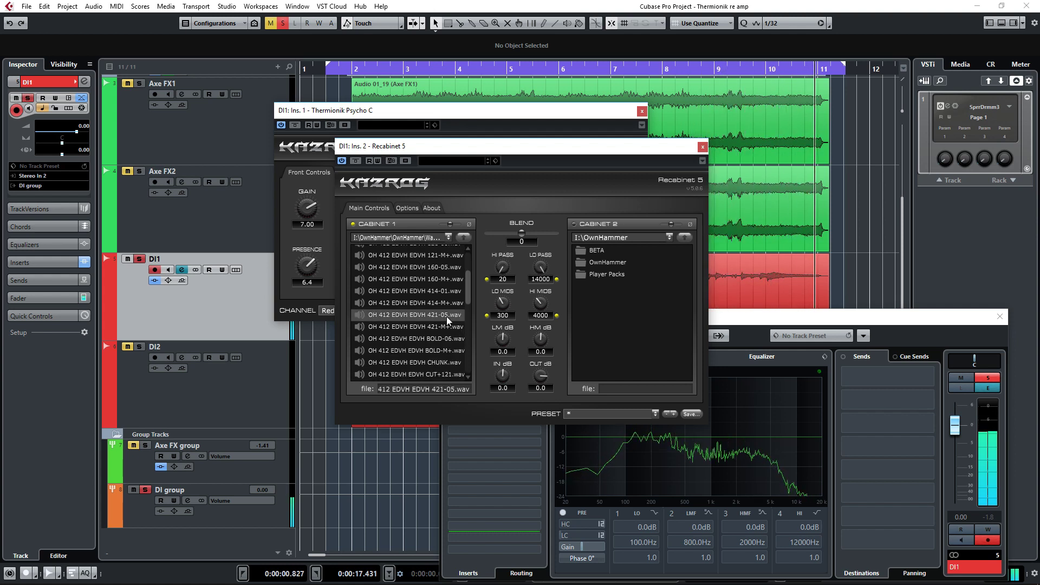
drag(469, 289, 475, 320)
click(447, 308)
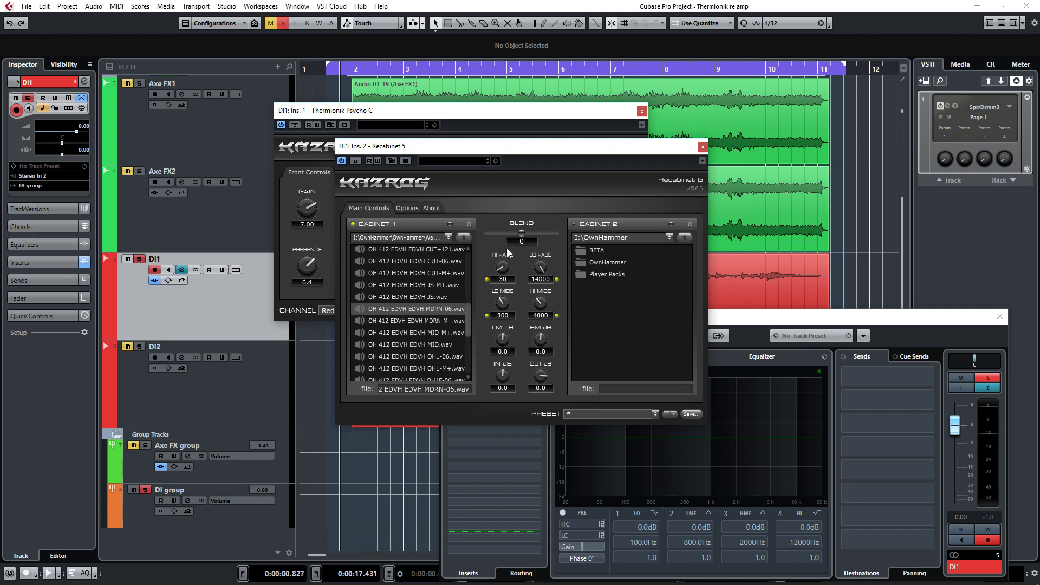
Start playback and raise Recabinet's HI PASS filter to 99.
key(space)
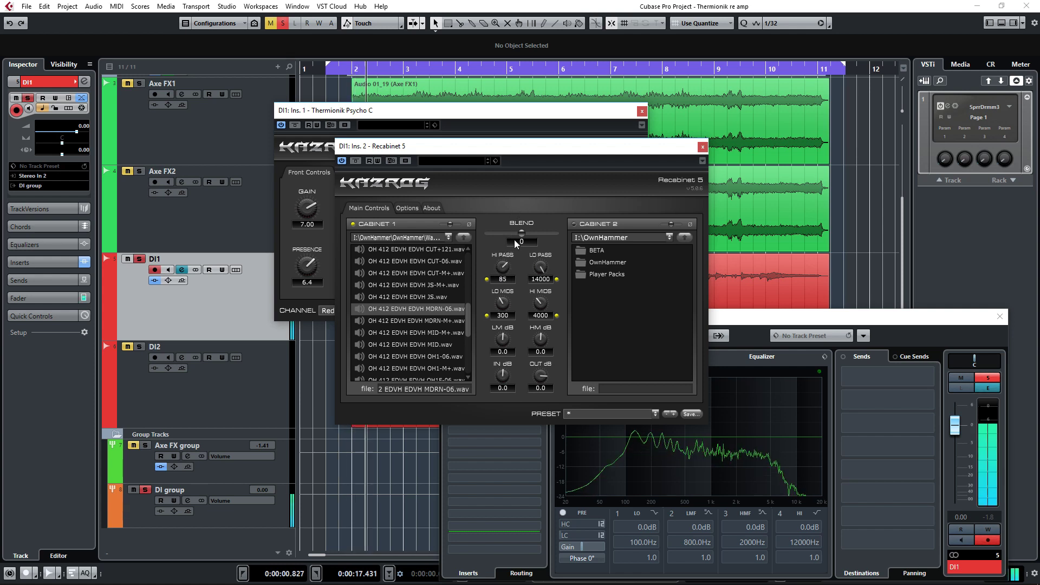
scroll(512, 258, up, 3)
scroll(512, 258, up, 3)
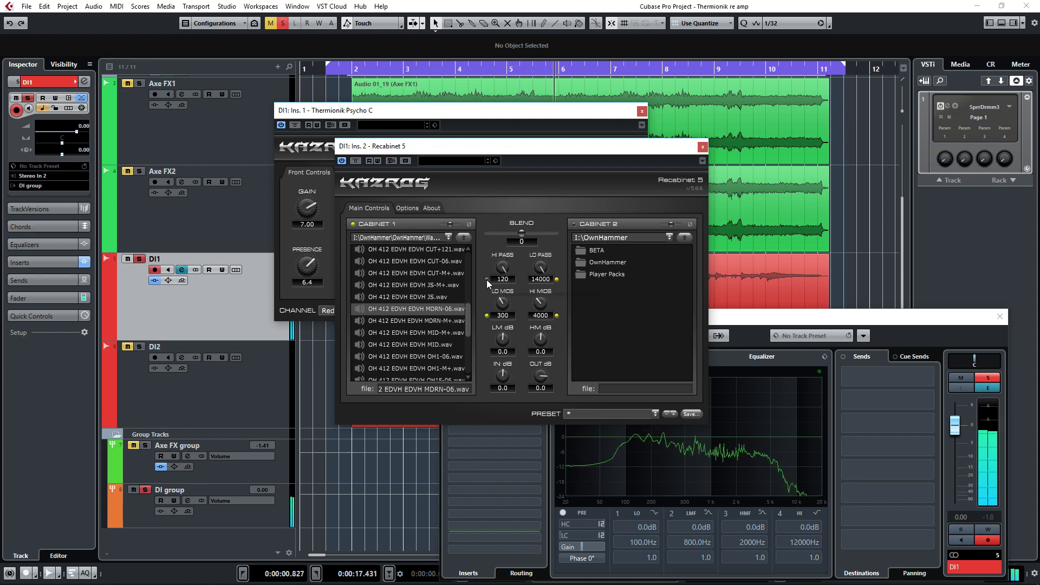
scroll(499, 262, down, 3)
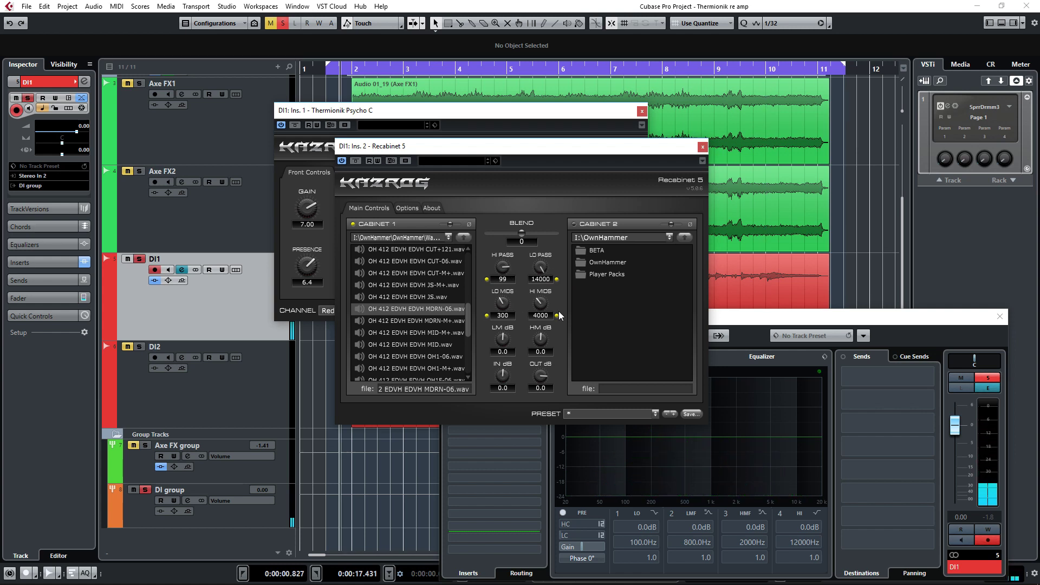
scroll(505, 299, down, 1)
scroll(505, 338, up, 3)
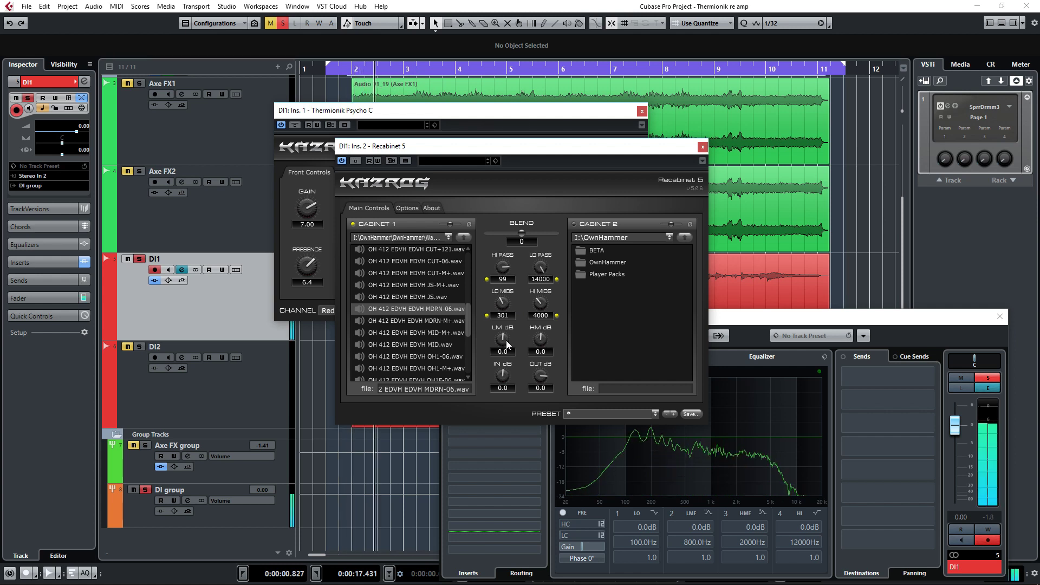
scroll(507, 335, up, 10)
scroll(505, 301, down, 3)
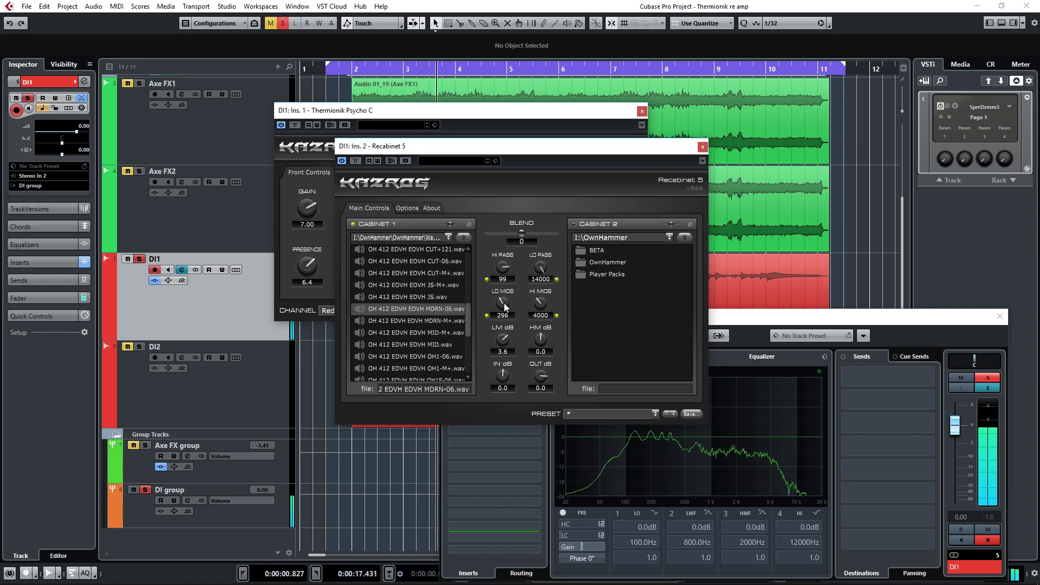
Set the low mids frequency to 327 with the low-mid level at -0.6 dB.
drag(503, 339, 519, 363)
drag(503, 300, 506, 295)
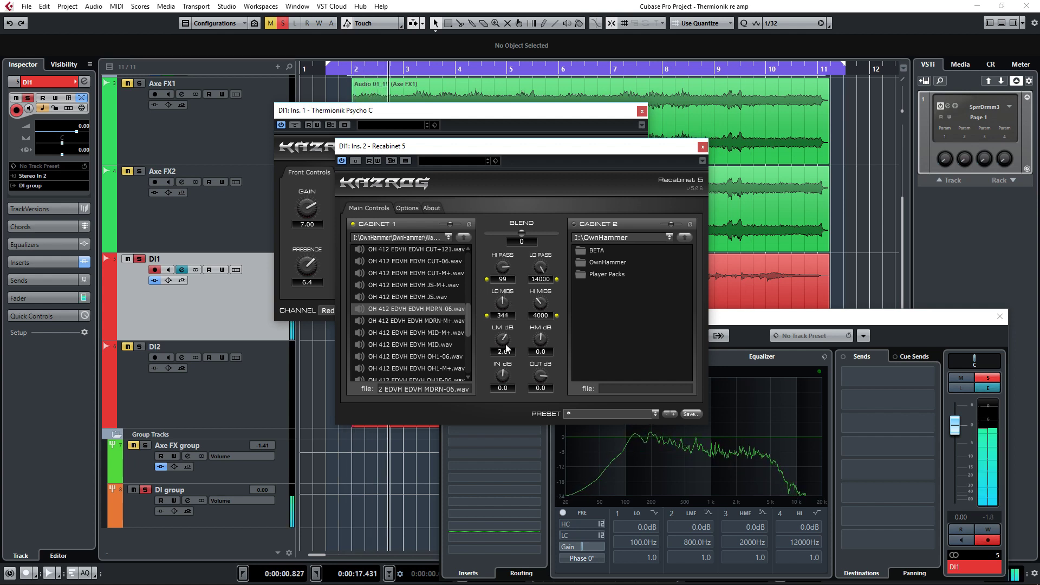
drag(506, 341, 502, 303)
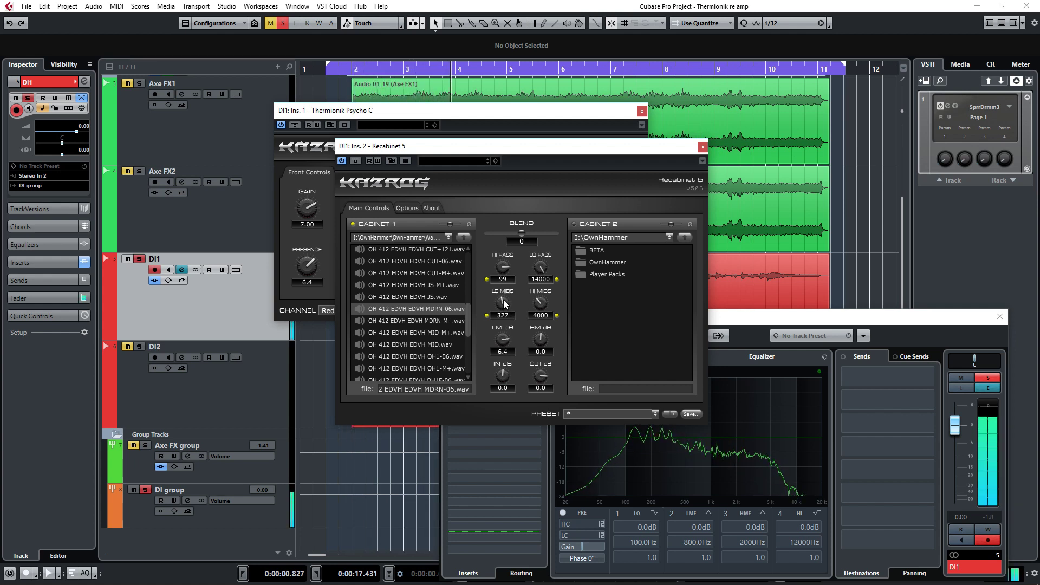
drag(503, 340, 500, 414)
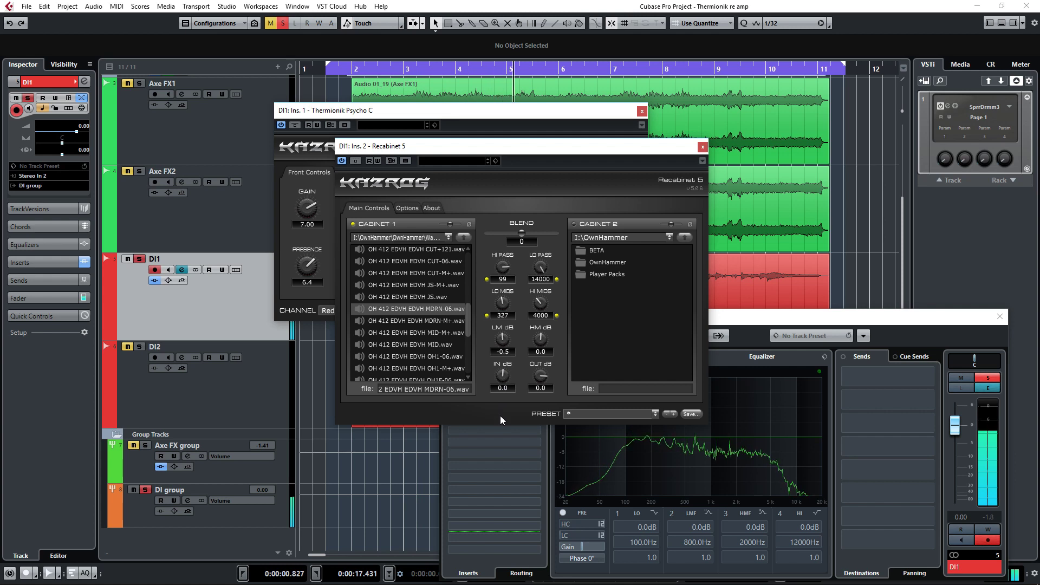
drag(501, 339, 502, 338)
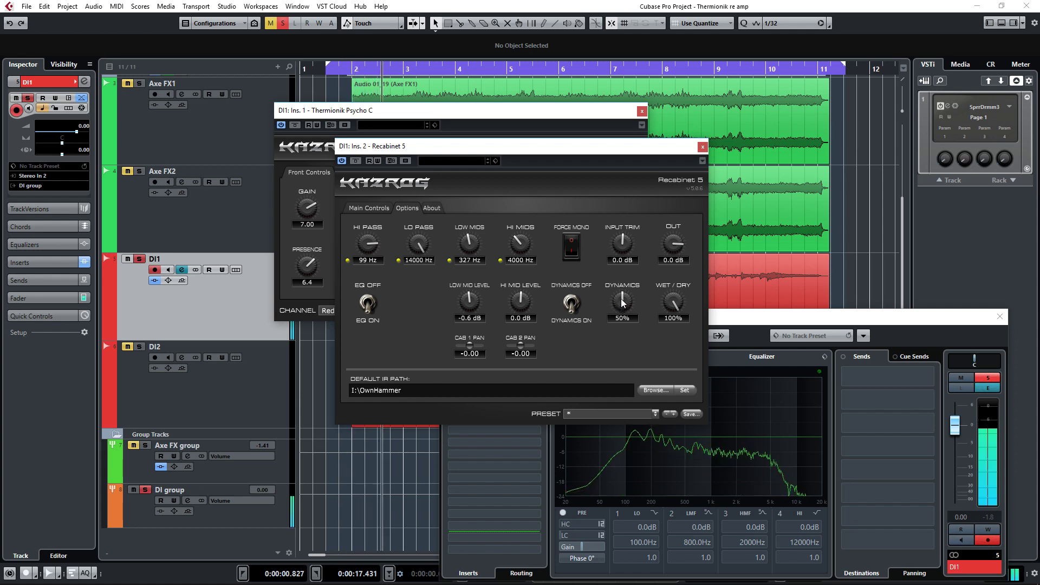
Sweep Recabinet's DYNAMICS amount between 0% and 100%, leaving it at 50%.
drag(616, 304, 611, 394)
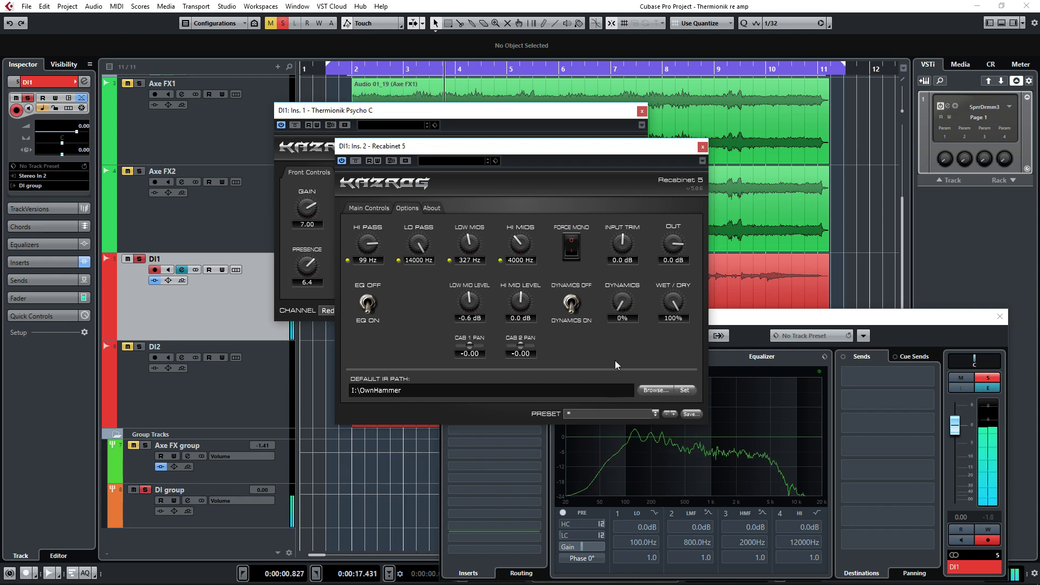
drag(619, 319, 642, 142)
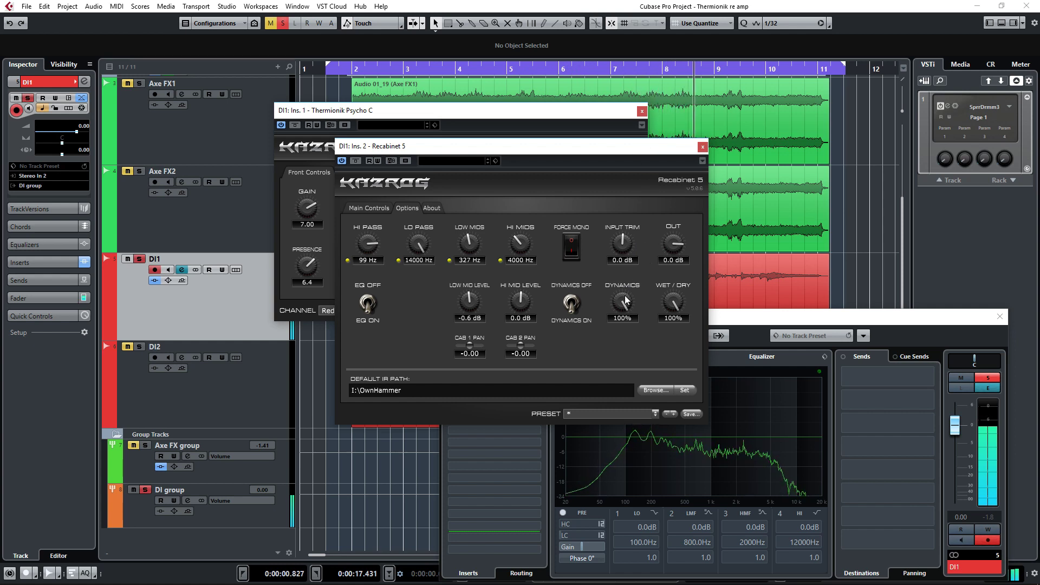
drag(625, 295, 620, 379)
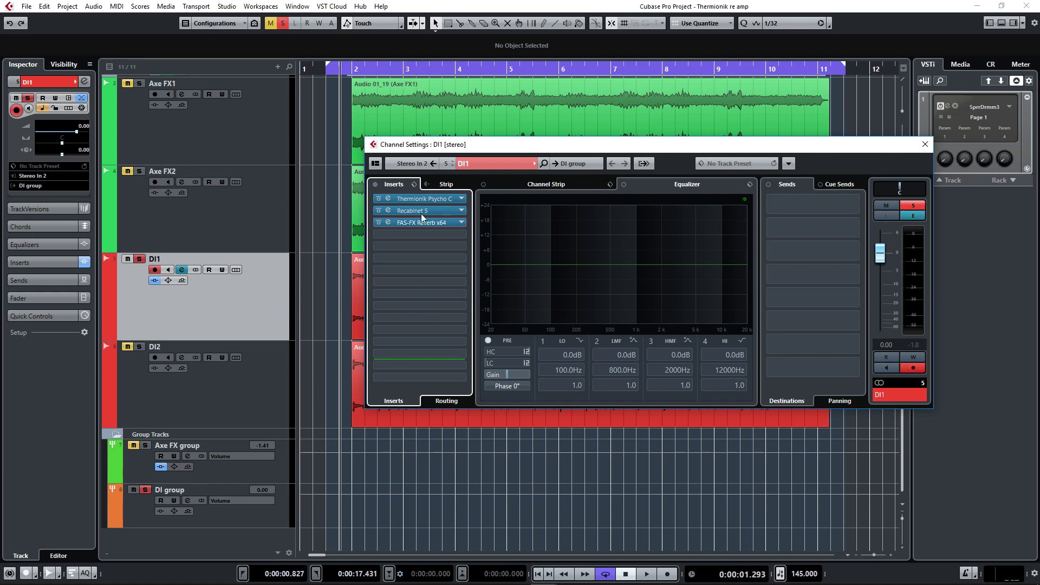
Close DI1's channel settings and compare tracks DI1 and DI2 during playback.
click(254, 347)
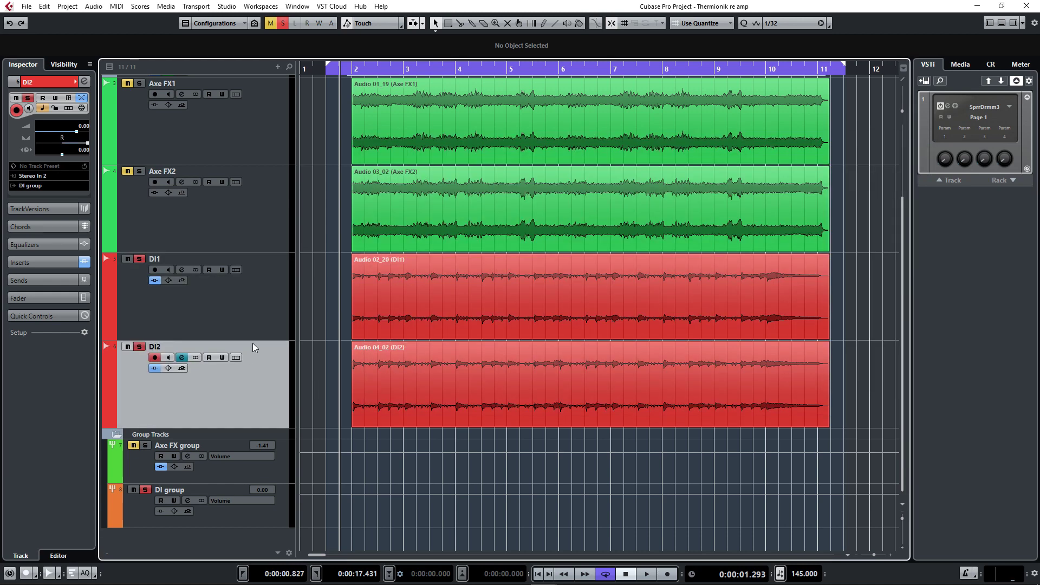
click(265, 314)
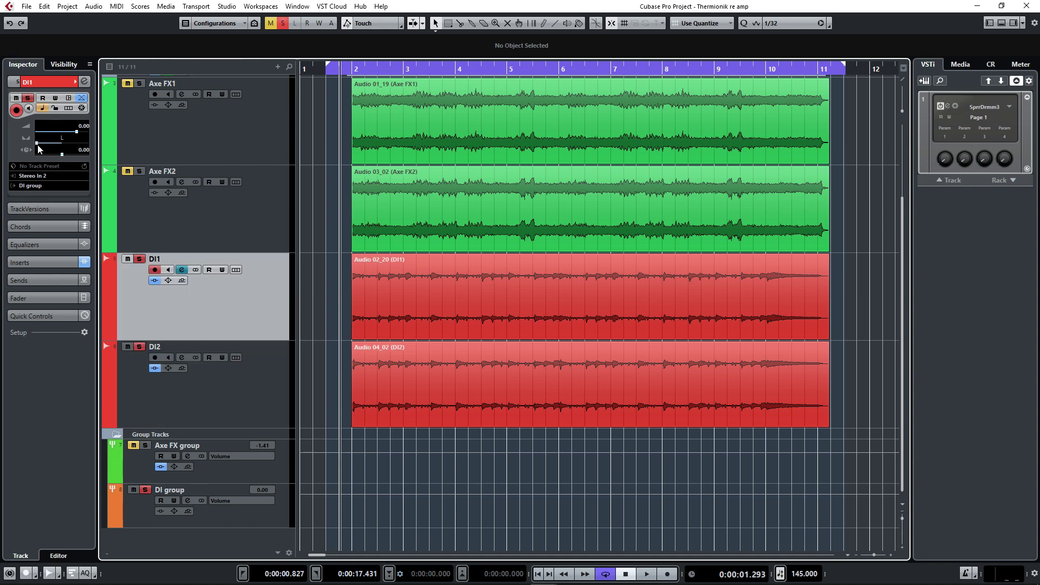
click(246, 403)
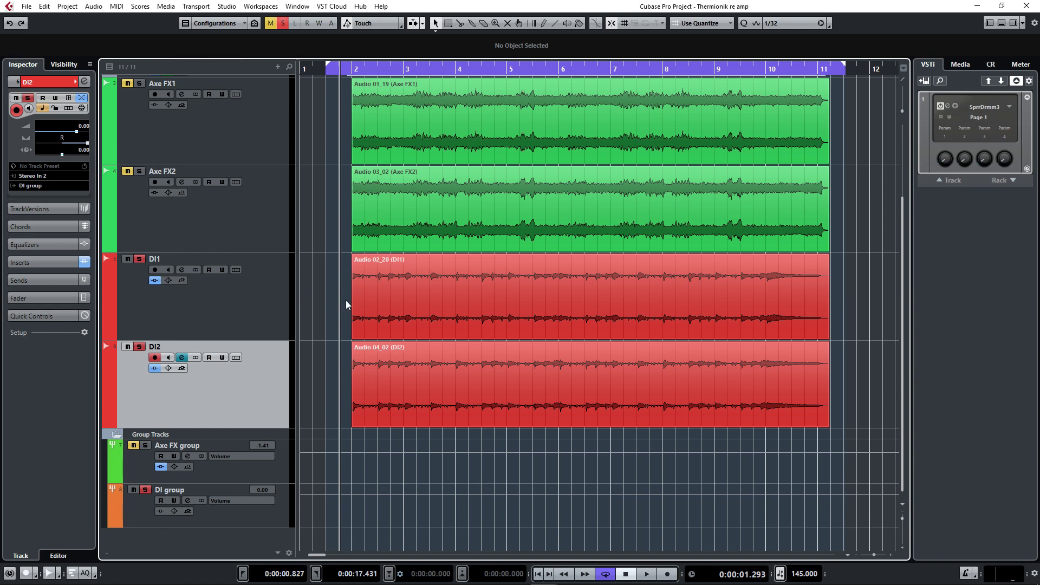
key(space)
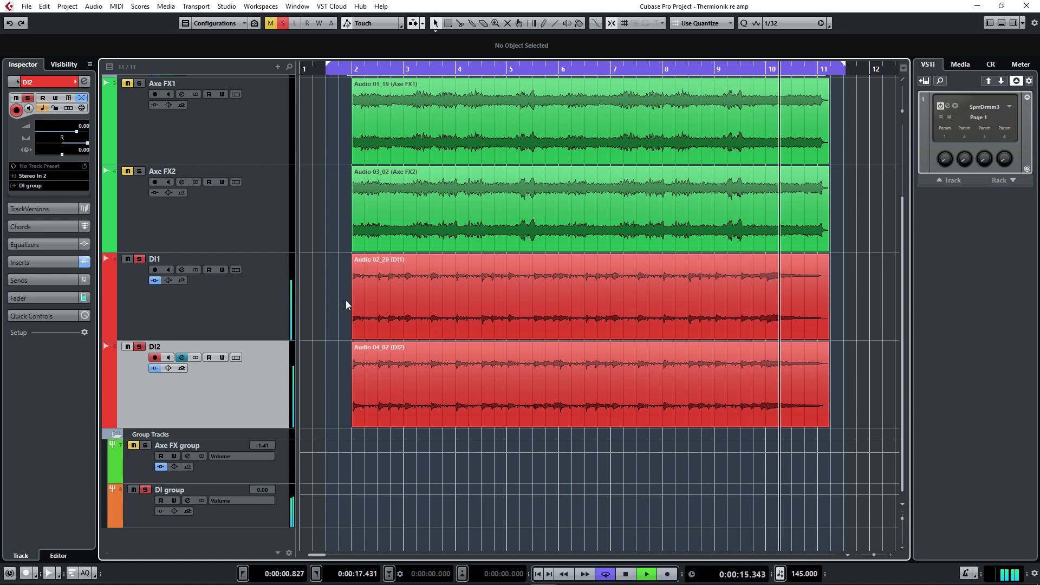
key(space)
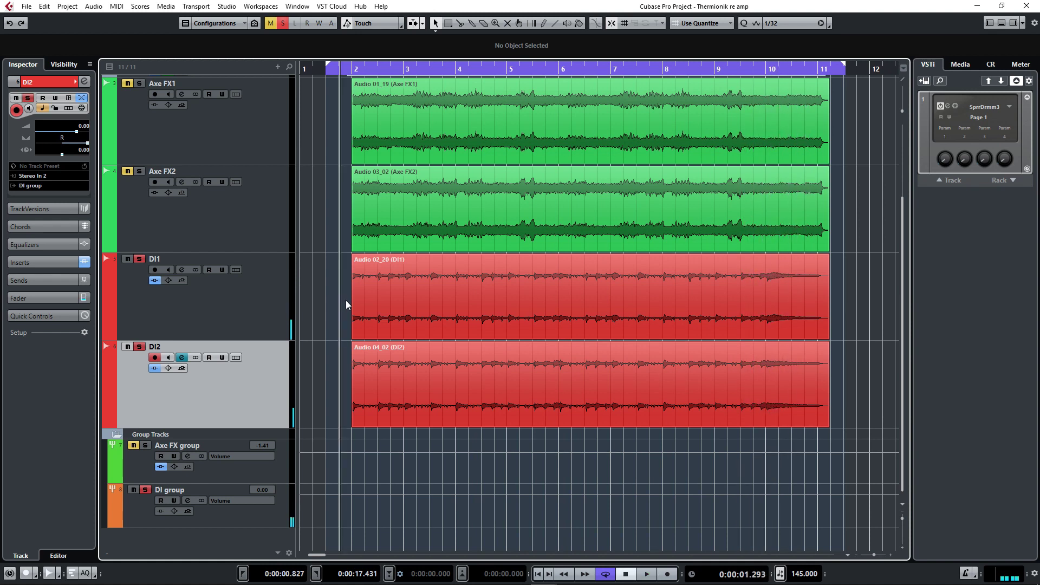
Open the DI group's channel settings and the plug-in list for insert slot 1.
click(188, 501)
click(456, 198)
scroll(462, 378, down, 10)
Insert Virtual Tape Machines on the DI group, set the VCC Channel group to 1, and audition.
click(454, 455)
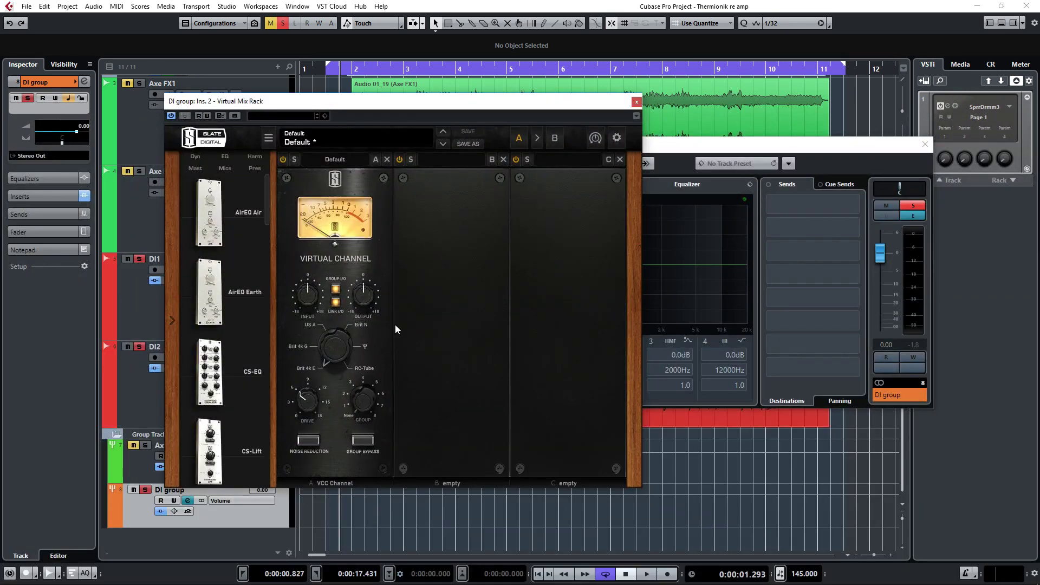
drag(363, 398, 363, 391)
key(space)
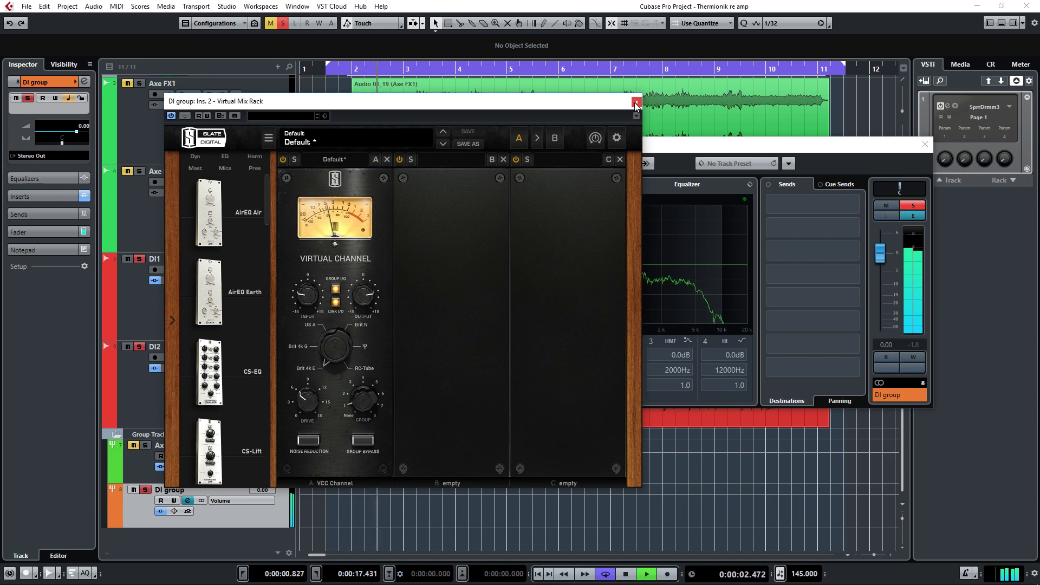
click(635, 102)
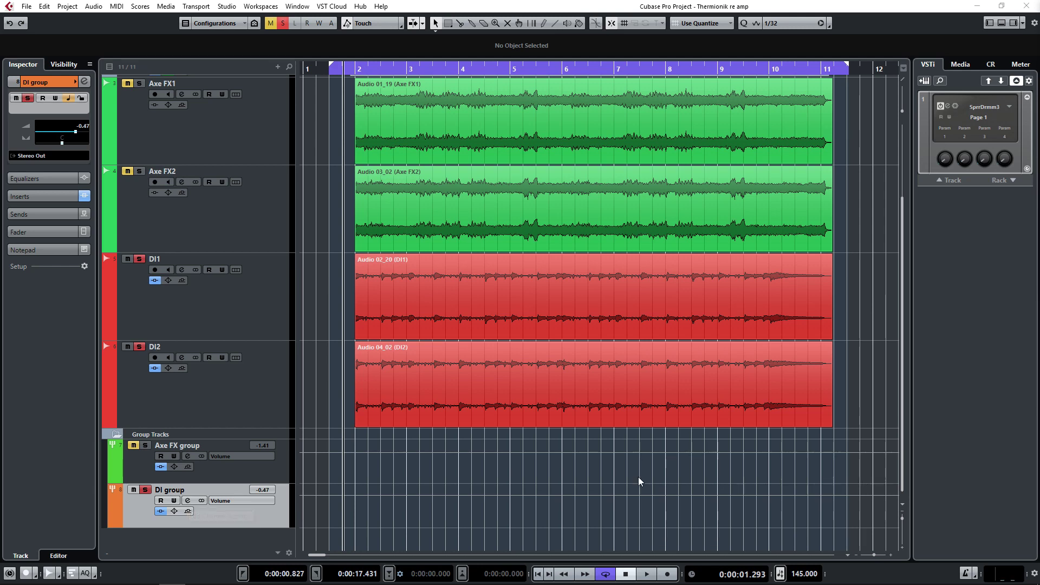
Insert Eiosis AirEQ on the DI group's third insert slot.
click(187, 500)
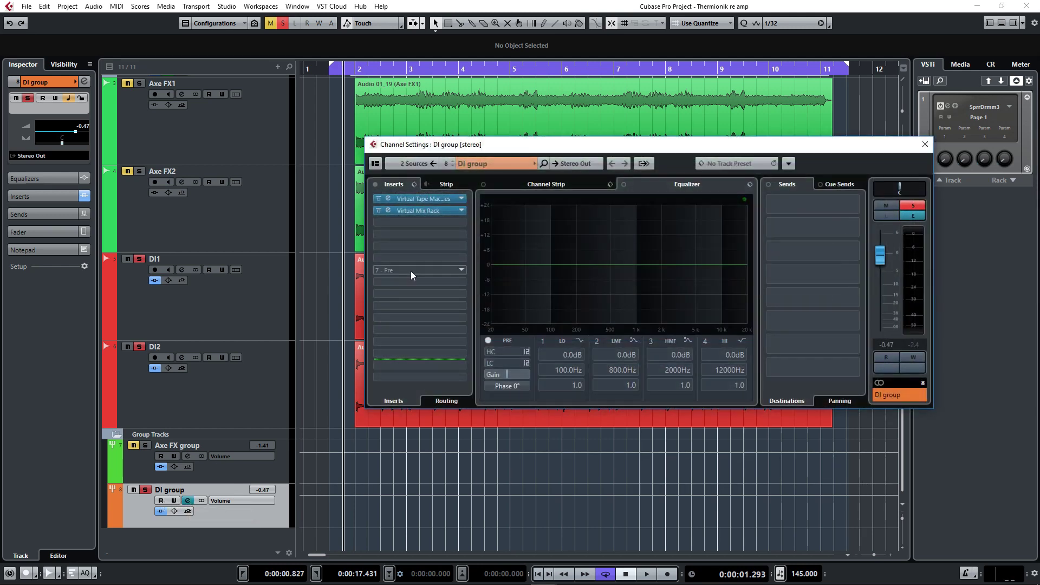
click(461, 226)
scroll(462, 373, down, 10)
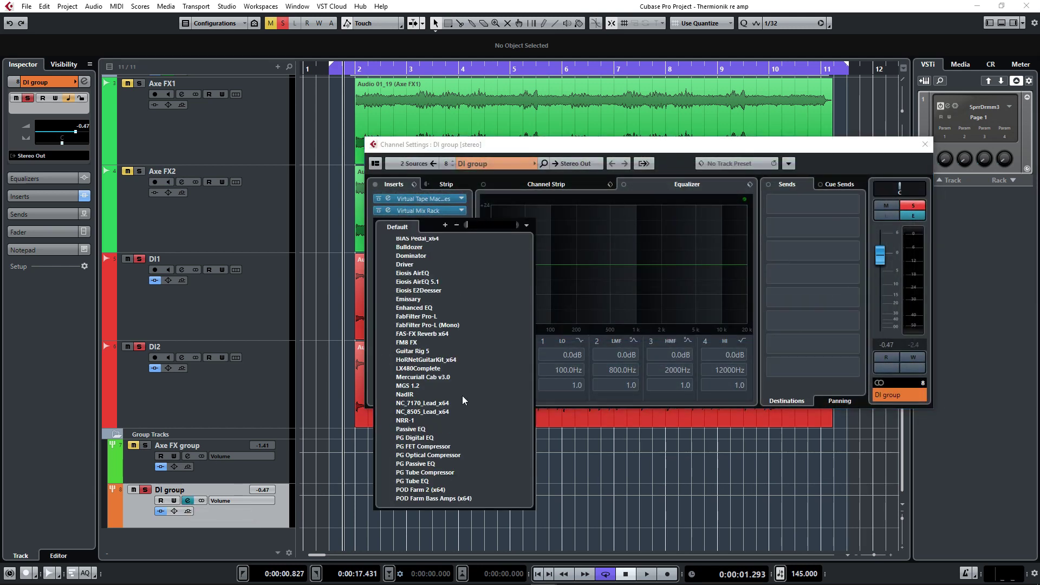
click(414, 274)
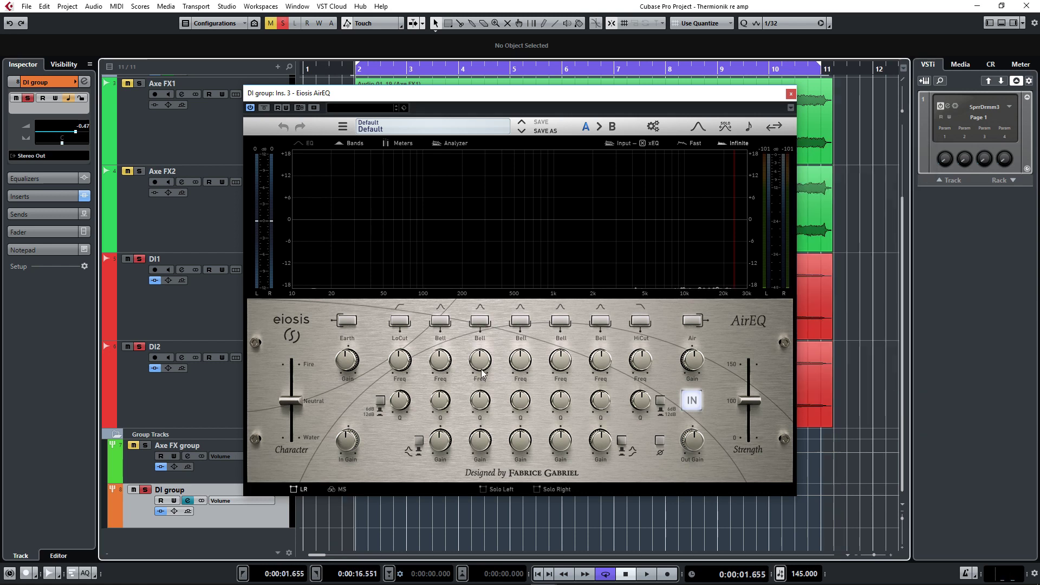
Adjust AirEQ's third bell band gain while playing the guitar loop.
key(space)
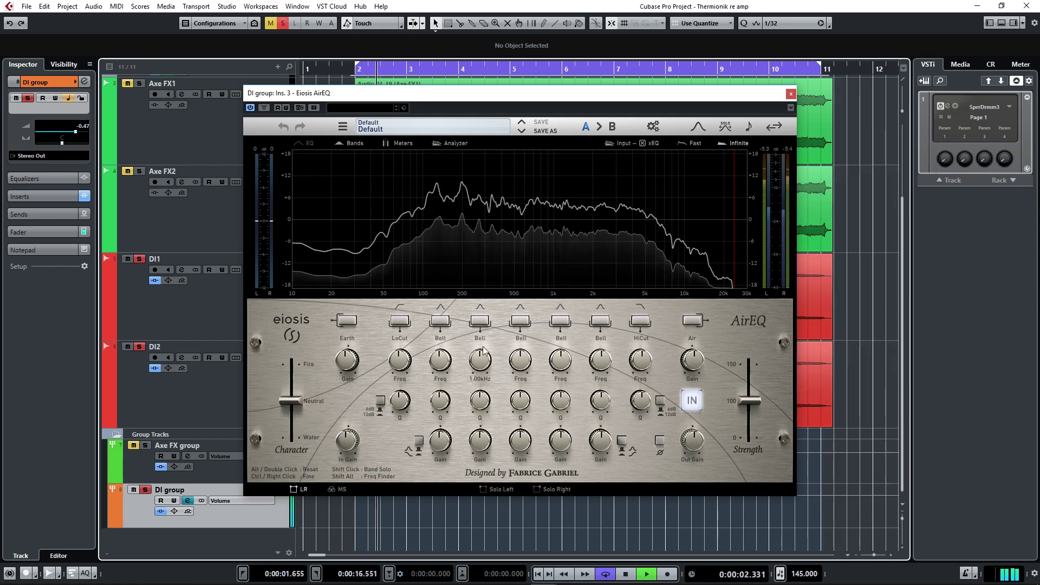
drag(480, 440, 459, 382)
mouse_move(479, 437)
mouse_down()
mouse_move(485, 421)
mouse_move(480, 469)
mouse_move(484, 447)
mouse_up()
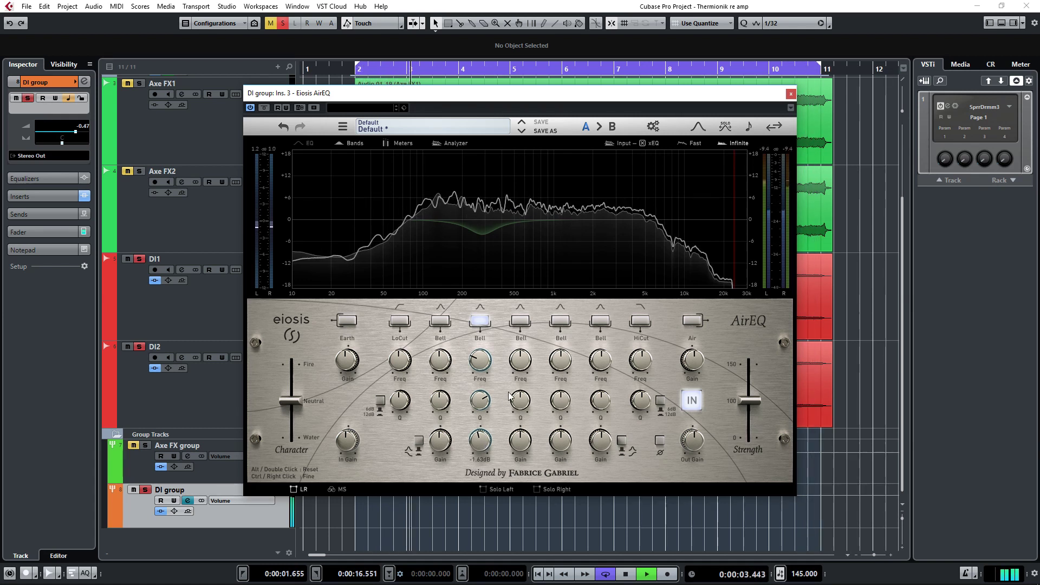
key(space)
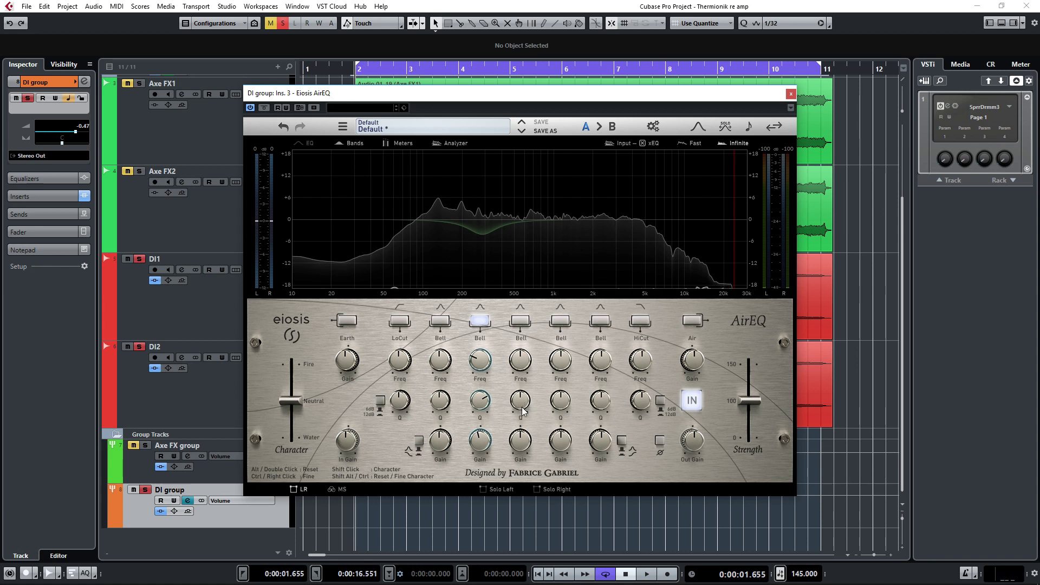
key(space)
Enable bell band 5 at about 260 Hz, +0.68 dB, and band 2 at 196 Hz, nearly flat.
click(527, 367)
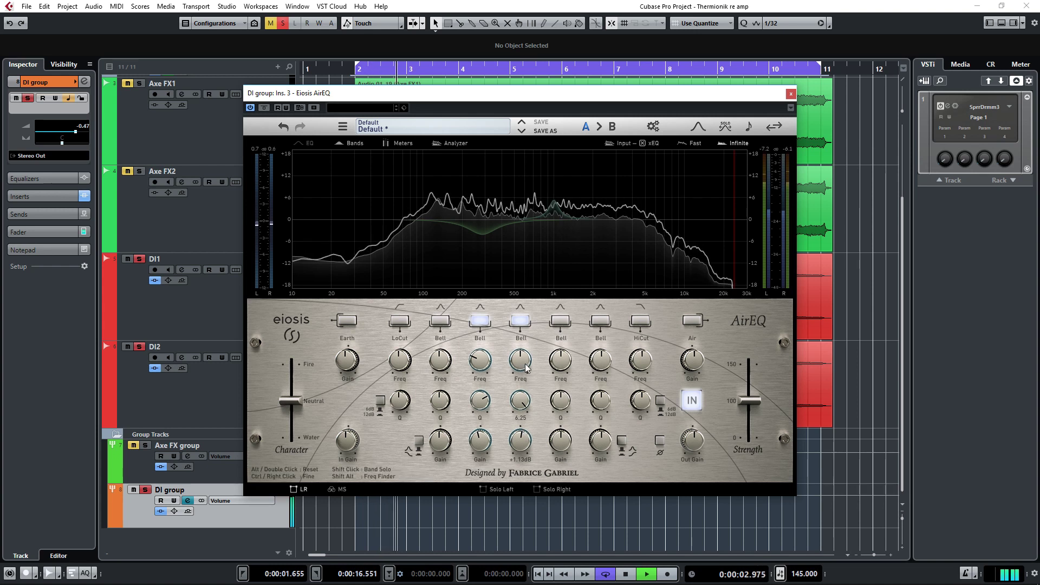
drag(527, 367, 496, 379)
drag(521, 440, 523, 452)
key(space)
click(440, 320)
key(space)
drag(444, 362, 411, 385)
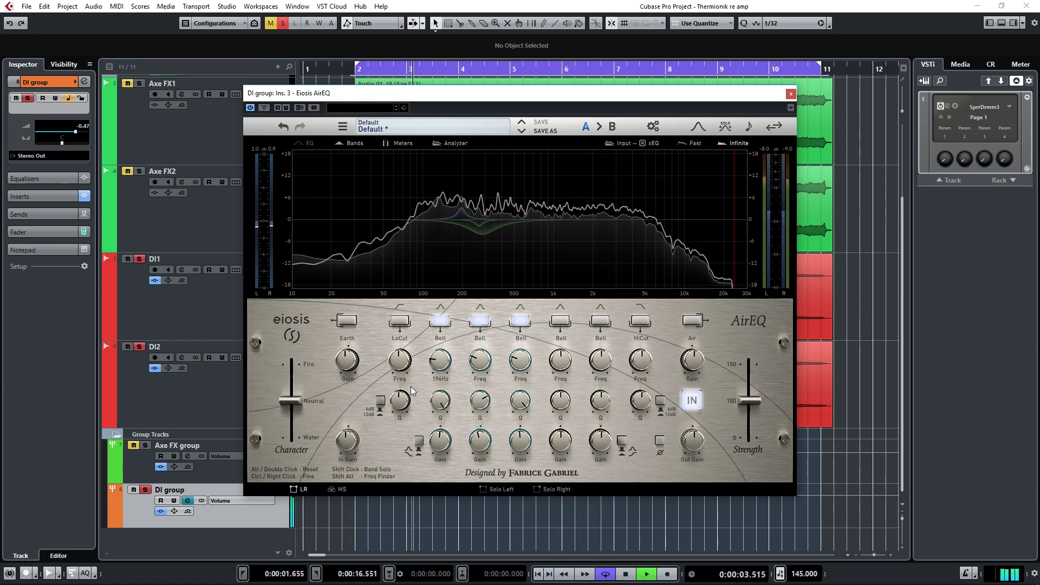
drag(439, 441, 439, 448)
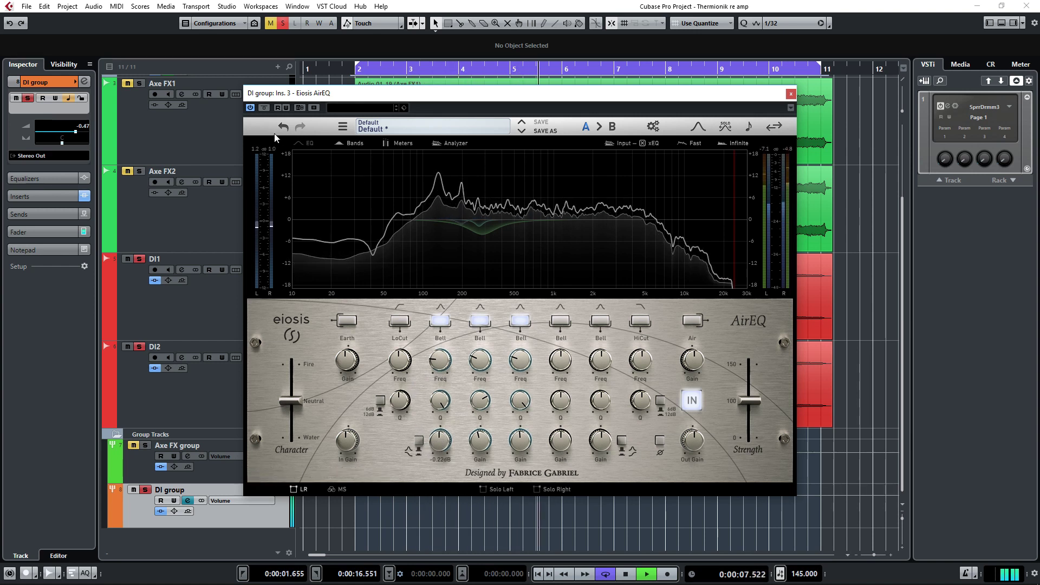
A/B AirEQ with bypass, then trim its Out Gain to -1.01 dB.
click(264, 107)
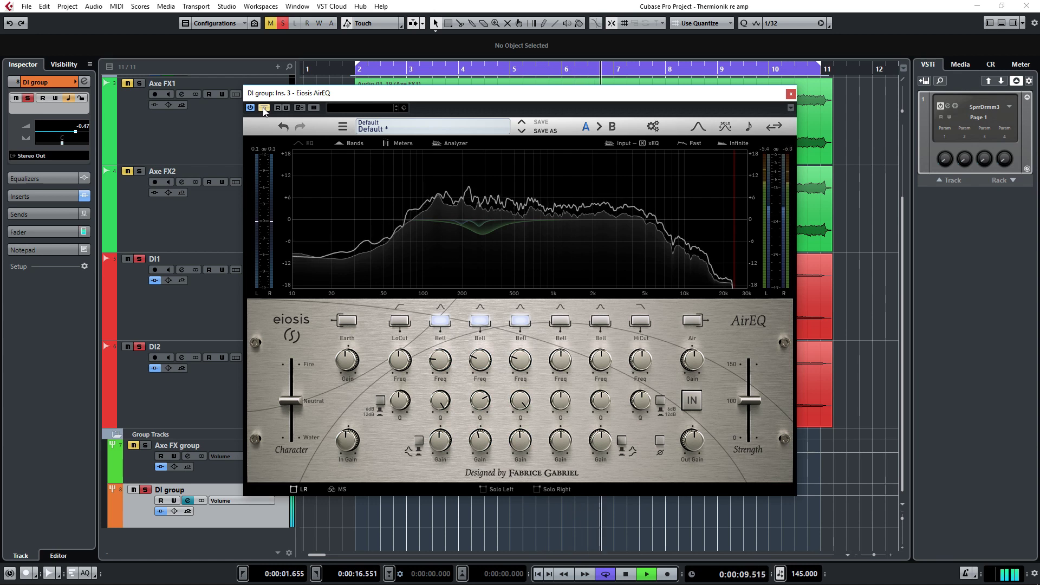
click(263, 107)
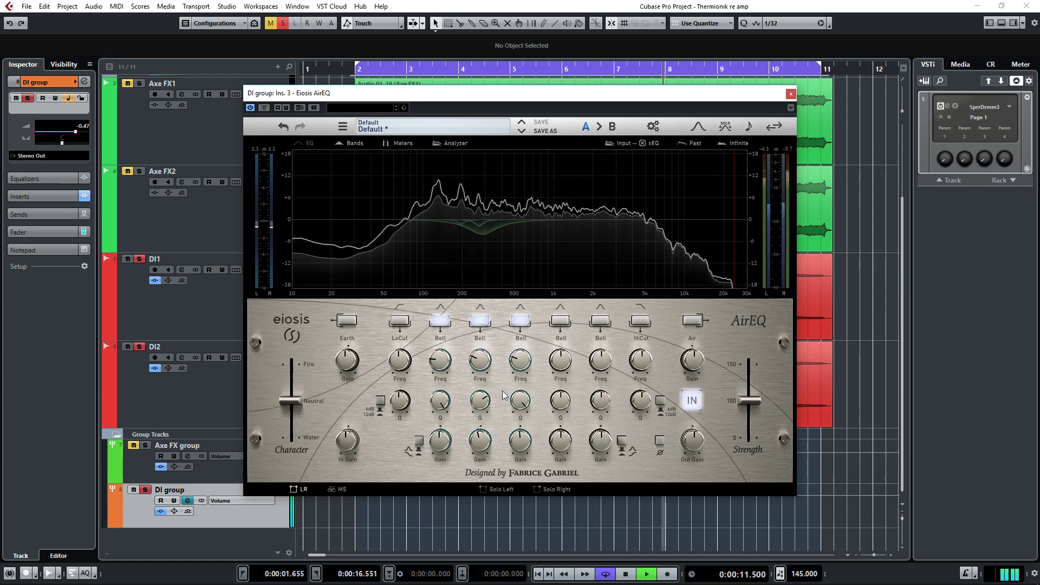
mouse_move(481, 440)
mouse_move(699, 440)
drag(699, 440, 700, 434)
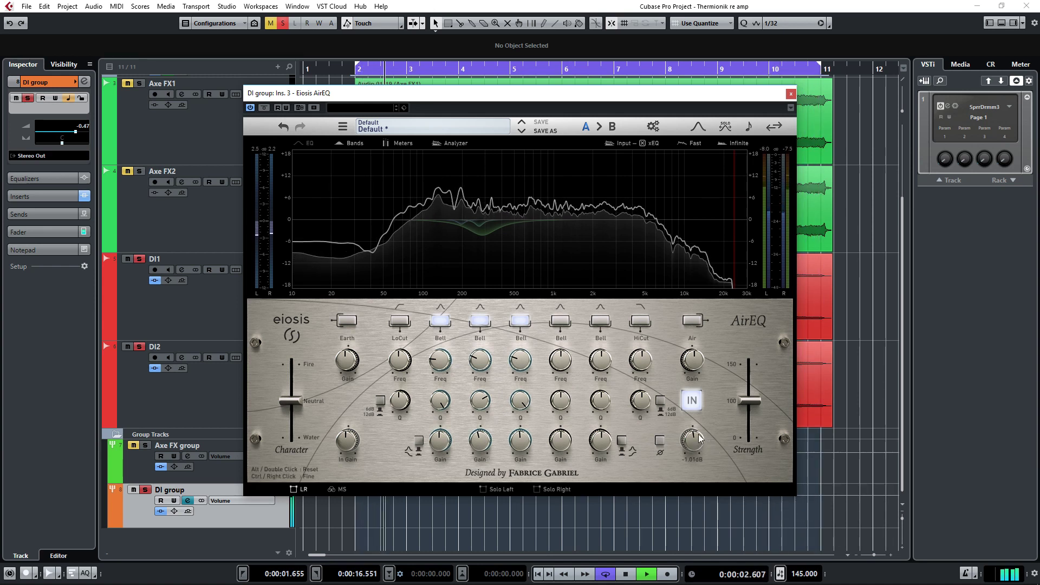
key(space)
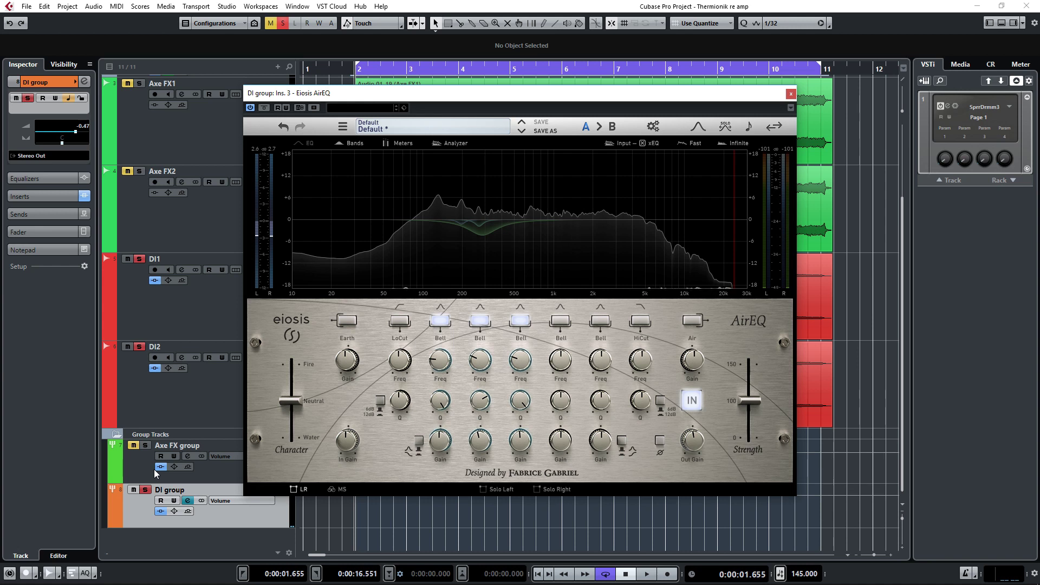
Clear solos, A/B AirEQ, set Strength to about 109%, then switch listening to the Axe FX group.
key(s)
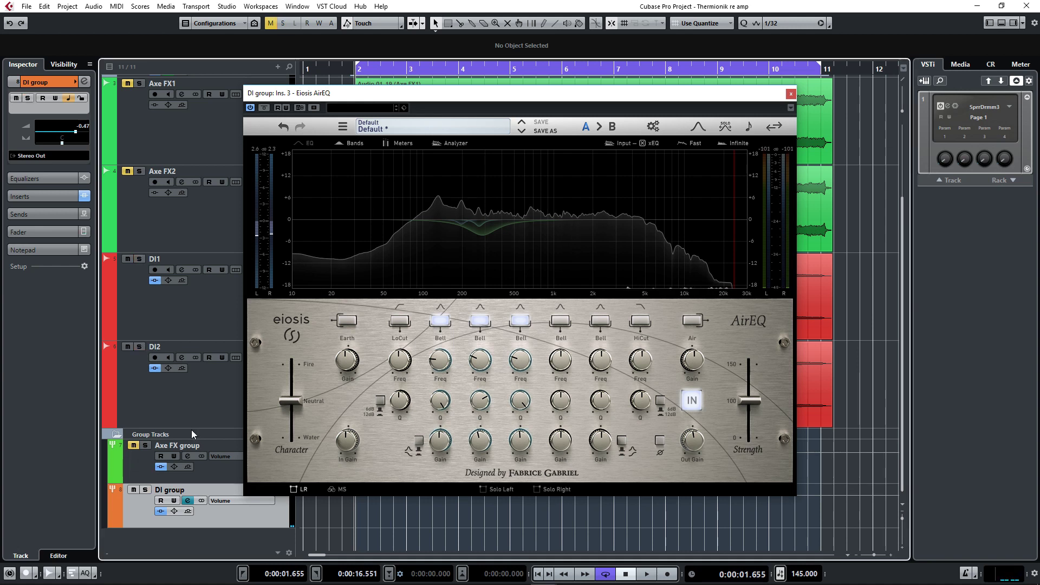
key(space)
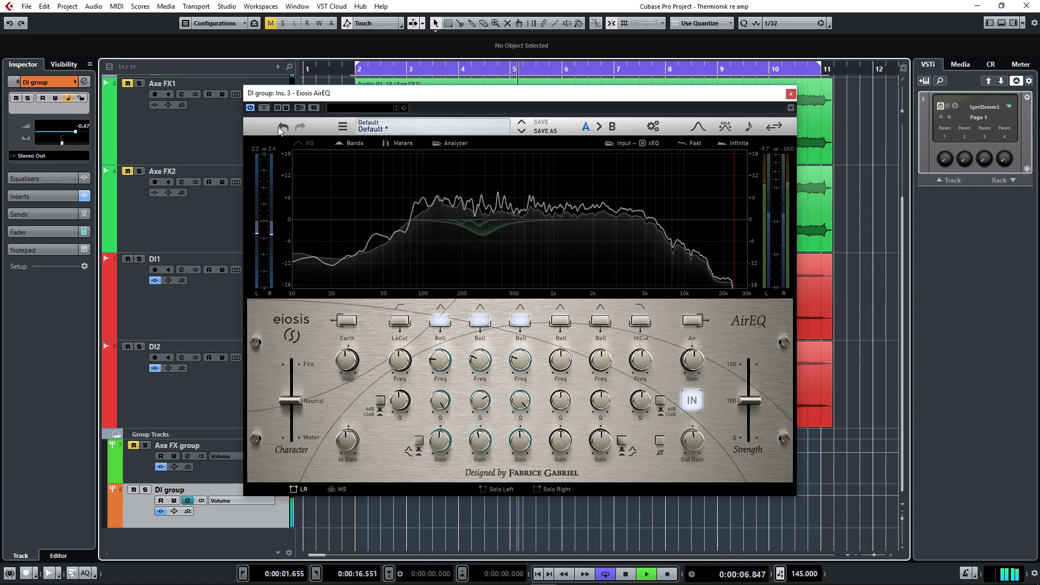
click(264, 108)
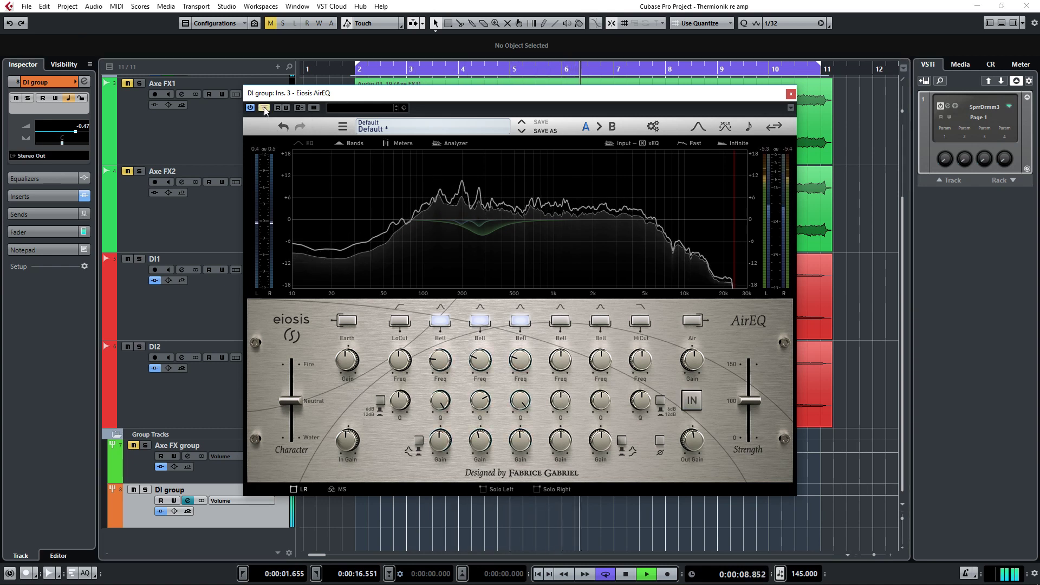
click(264, 107)
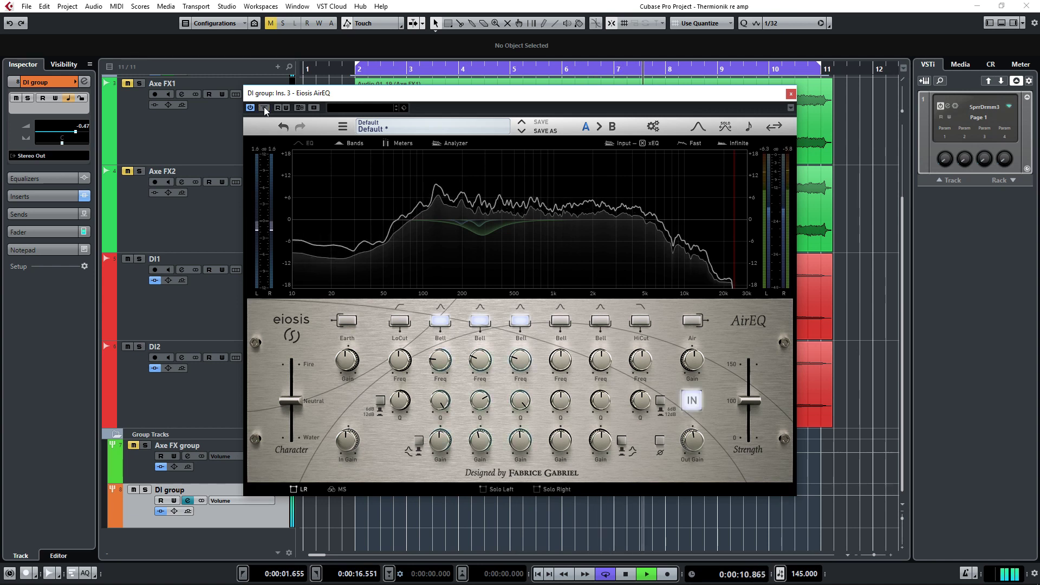
drag(748, 400, 749, 392)
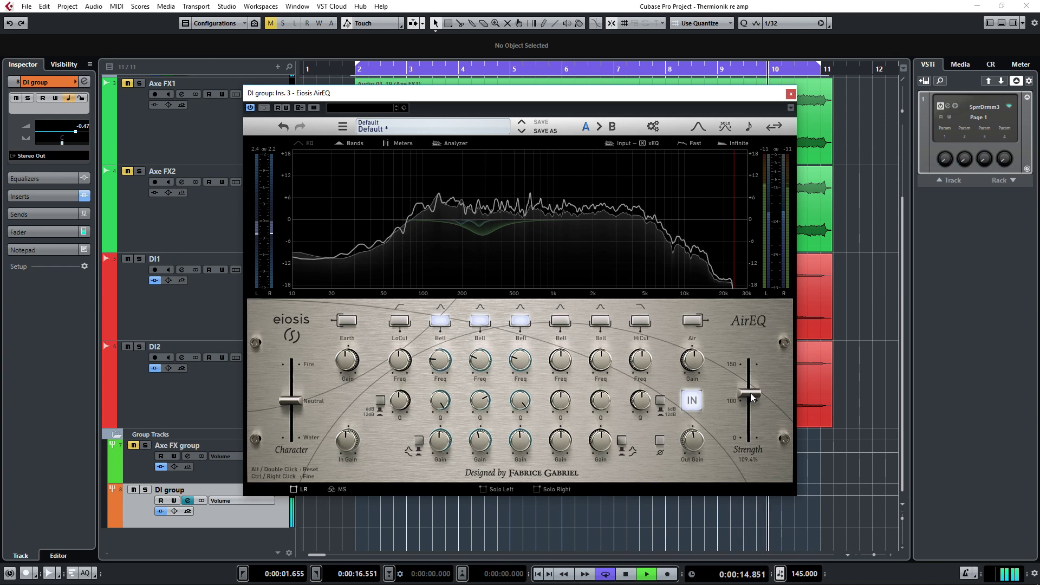
key(space)
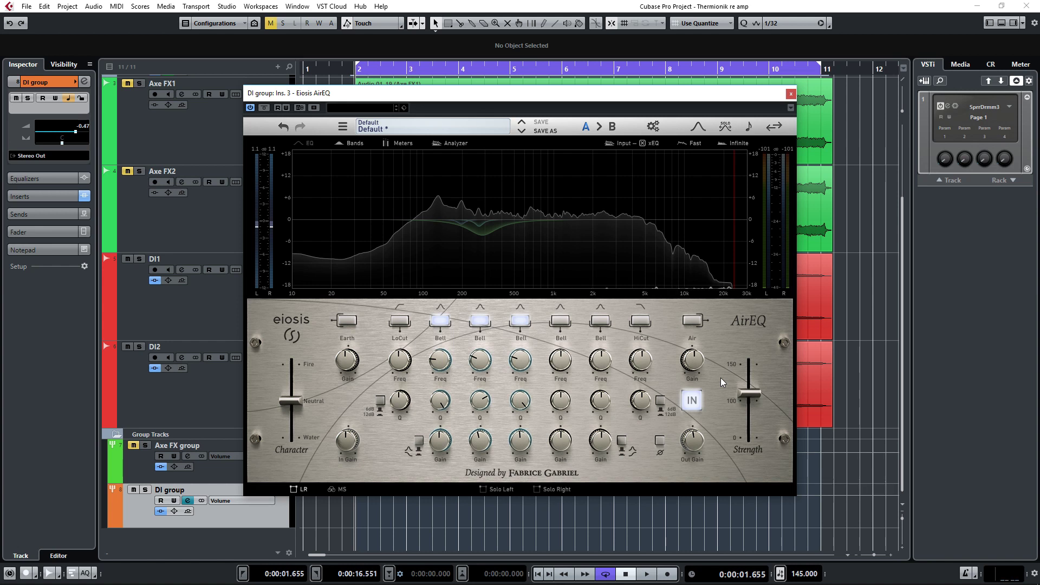
click(132, 445)
key(space)
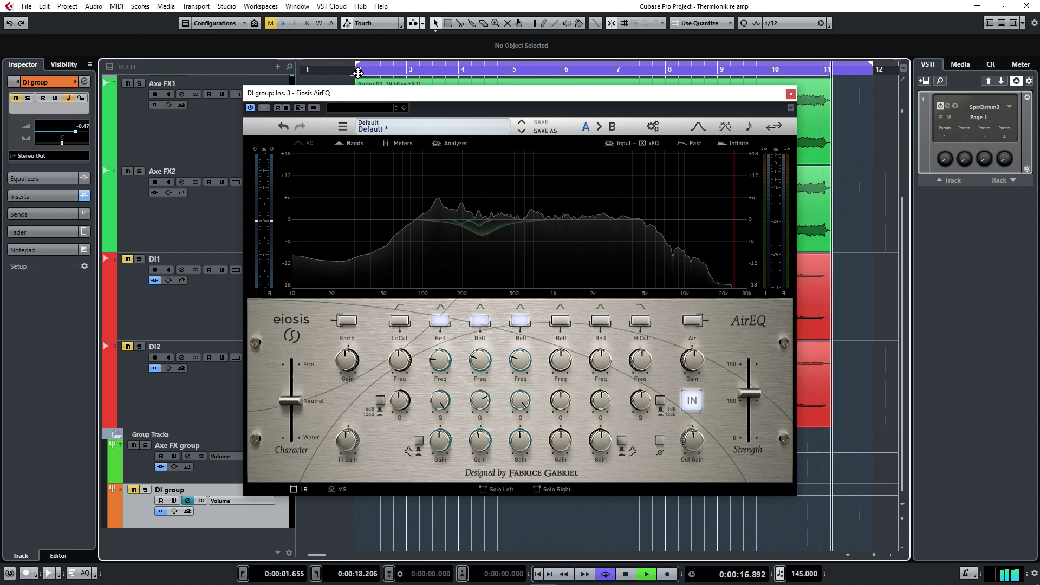
Mute the Axe FX group, nudge AirEQ's Out Gain and Strength to about 112.6%, then unmute.
key(space)
click(132, 446)
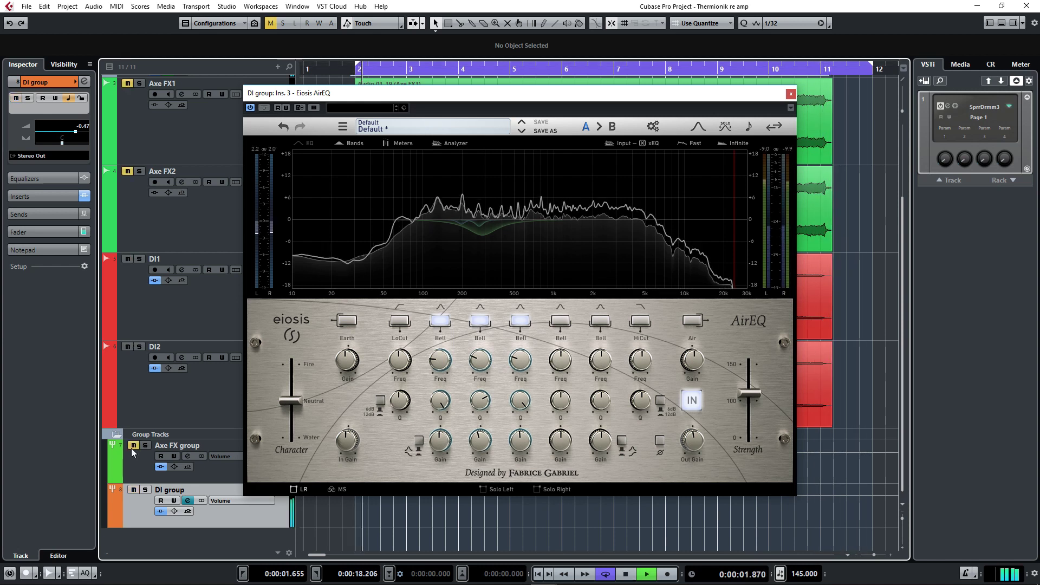
mouse_move(696, 441)
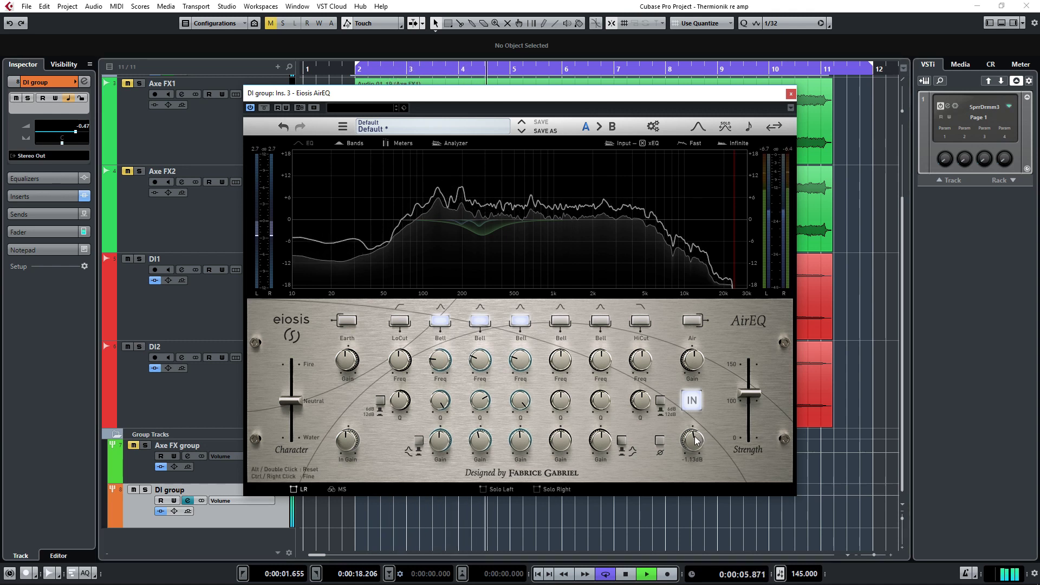
scroll(697, 441, up, 1)
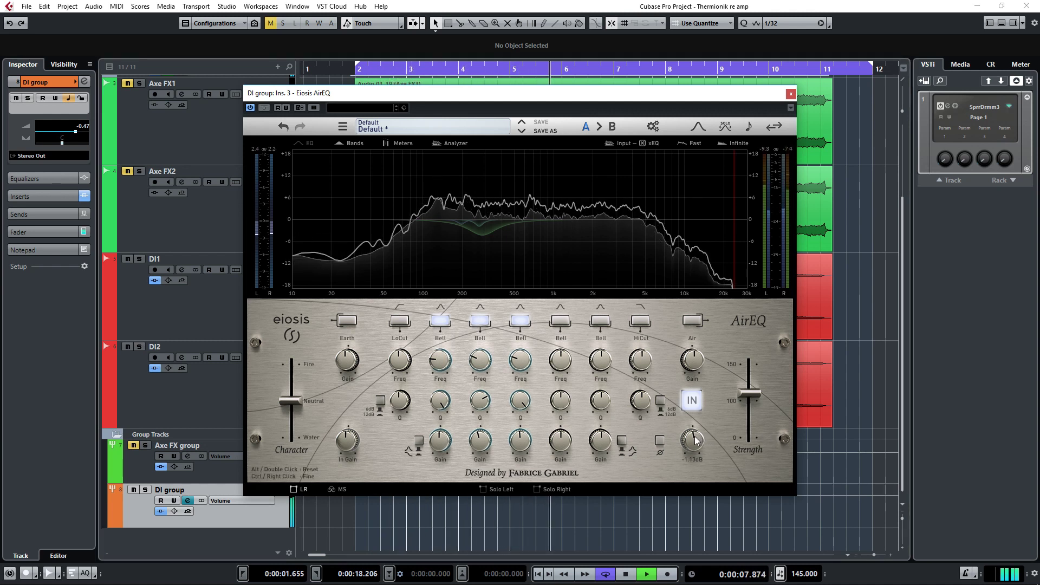
scroll(752, 390, up, 2)
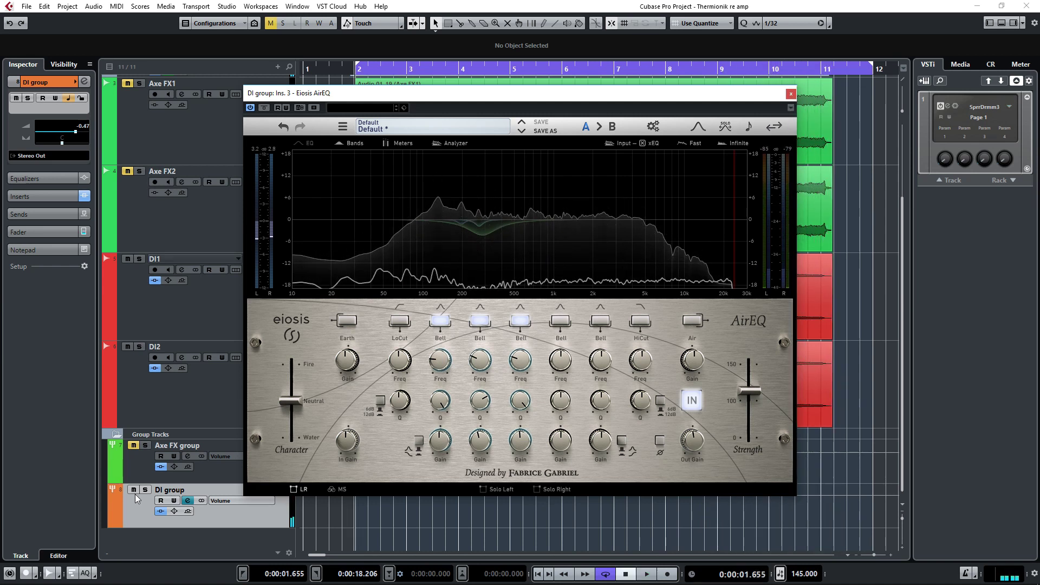
click(134, 446)
key(space)
Solo the Axe FX group, then solo the DI group instead and cut band 3 to -0.45 dB.
click(145, 446)
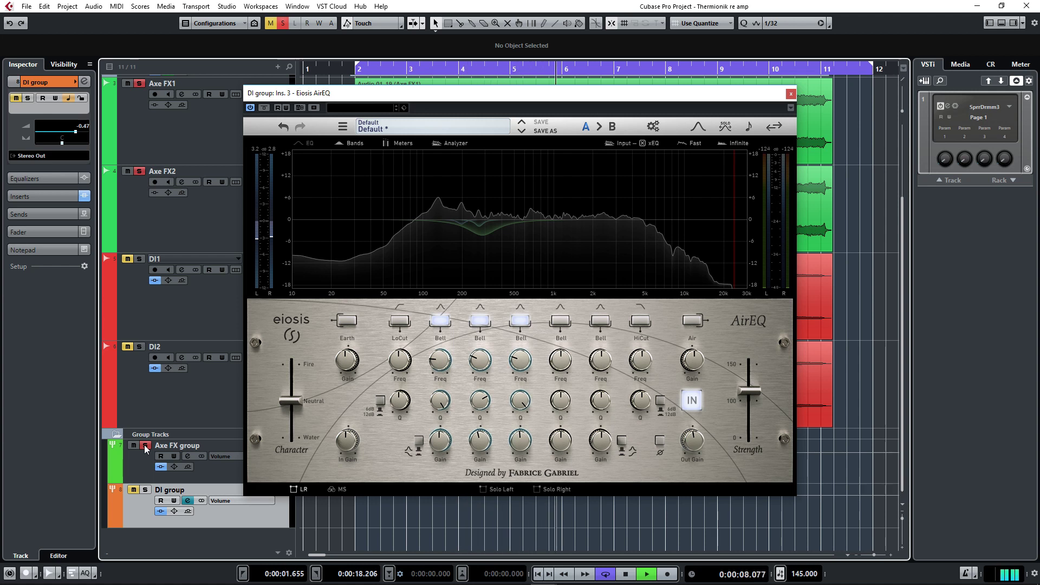
key(space)
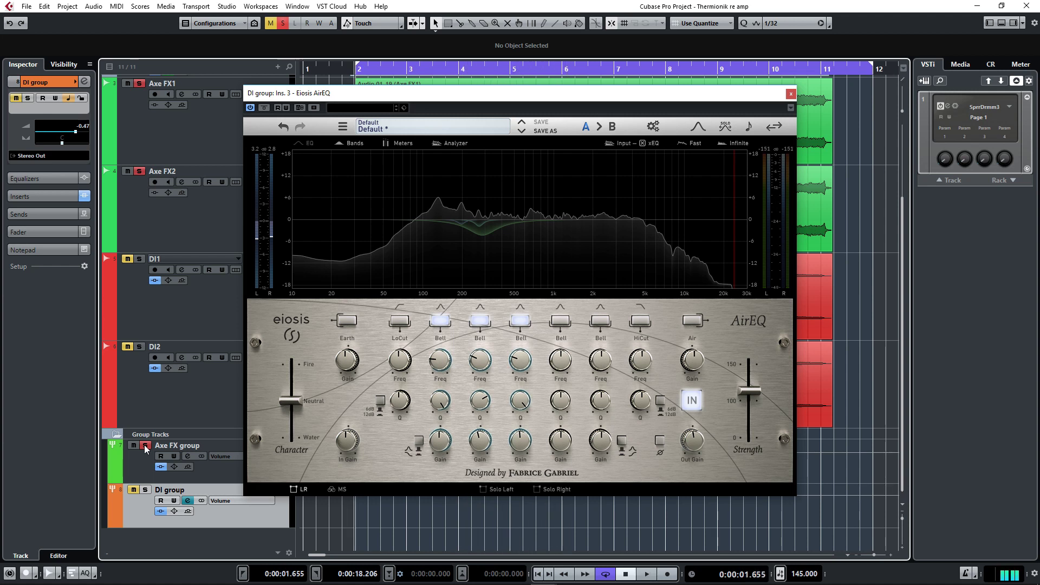
click(146, 446)
click(145, 491)
key(space)
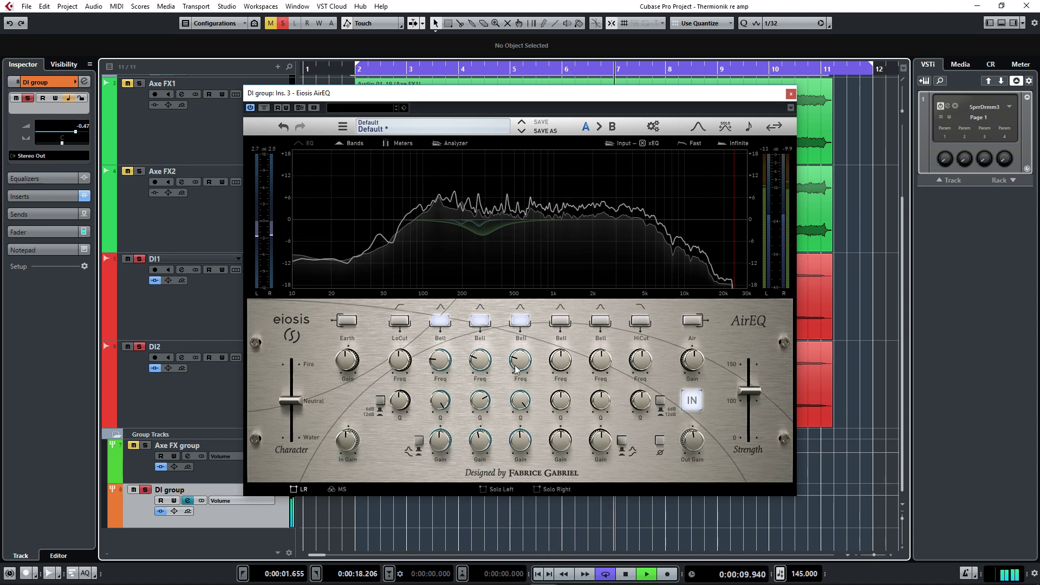
mouse_move(526, 439)
scroll(526, 439, down, 1)
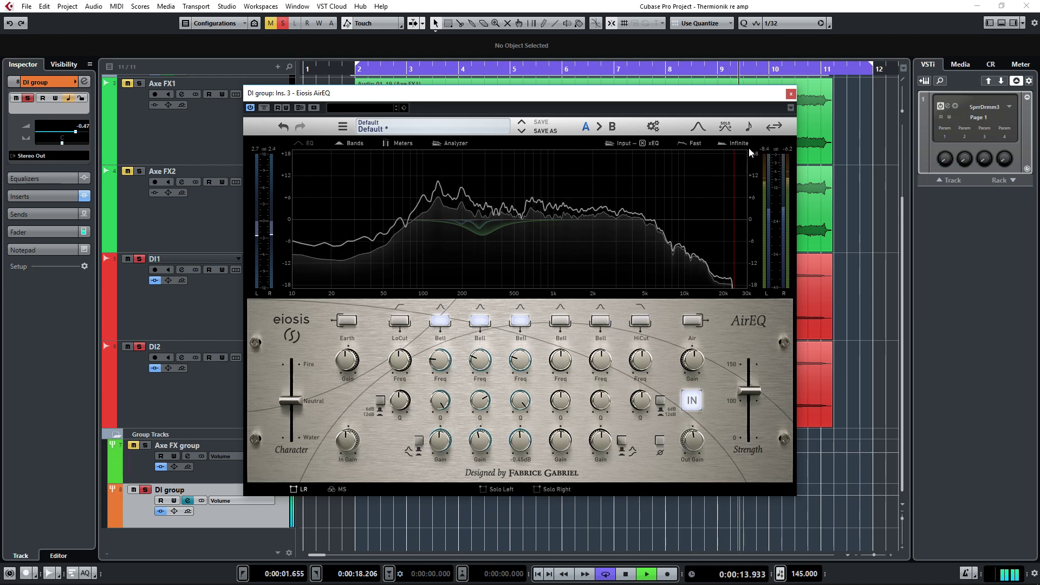
Close the AirEQ editor and stop playback, returning the cursor to 0:00:01.655.
click(791, 95)
key(space)
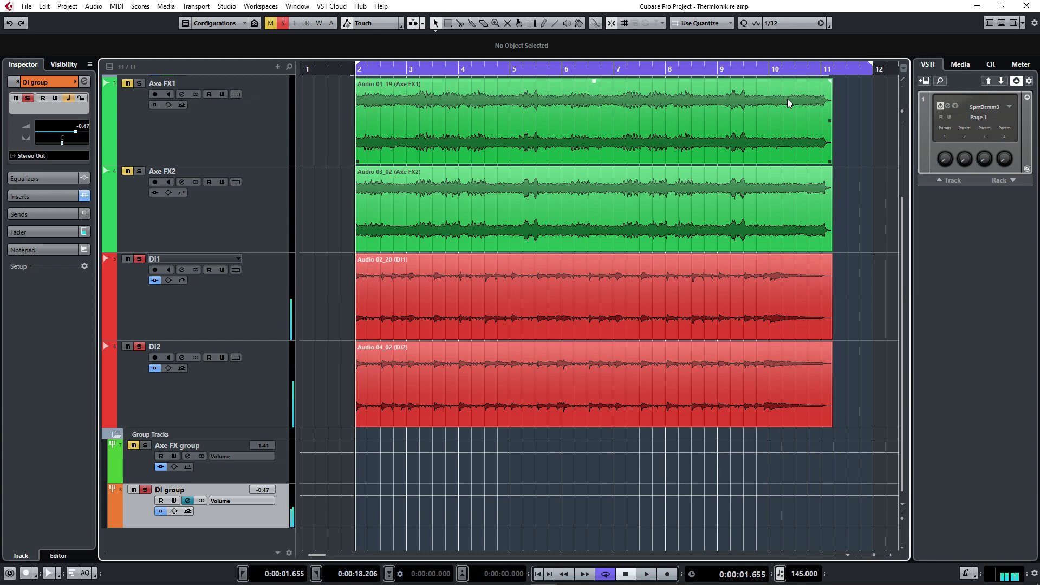